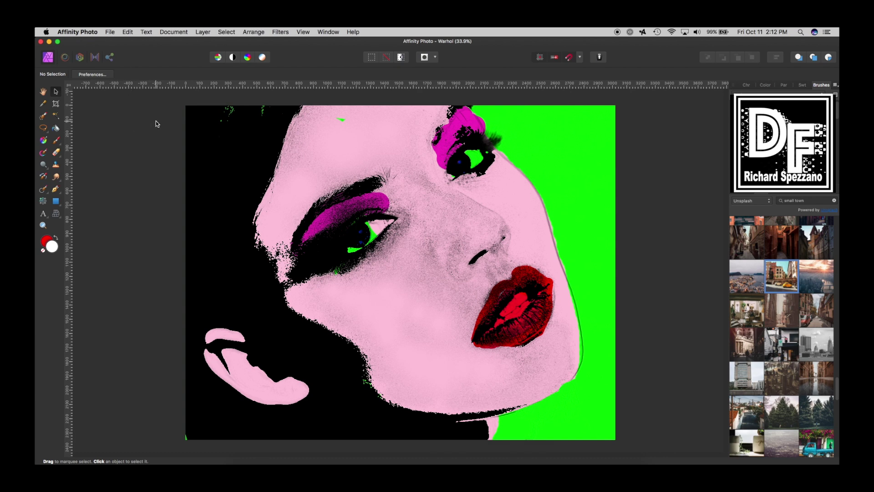
# Close the open Warhol document and create a new blank 1280 × 800 px document
pyautogui.press('super+w')
pyautogui.click(111, 32)
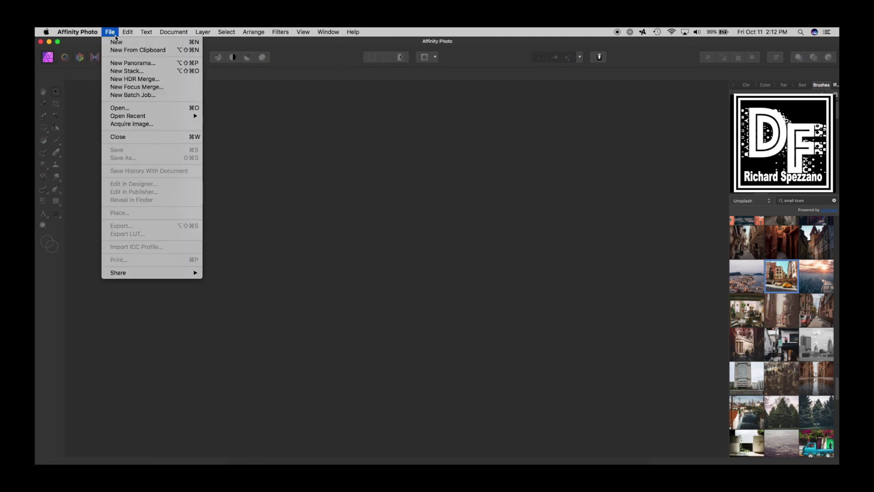
pyautogui.click(121, 43)
pyautogui.click(513, 318)
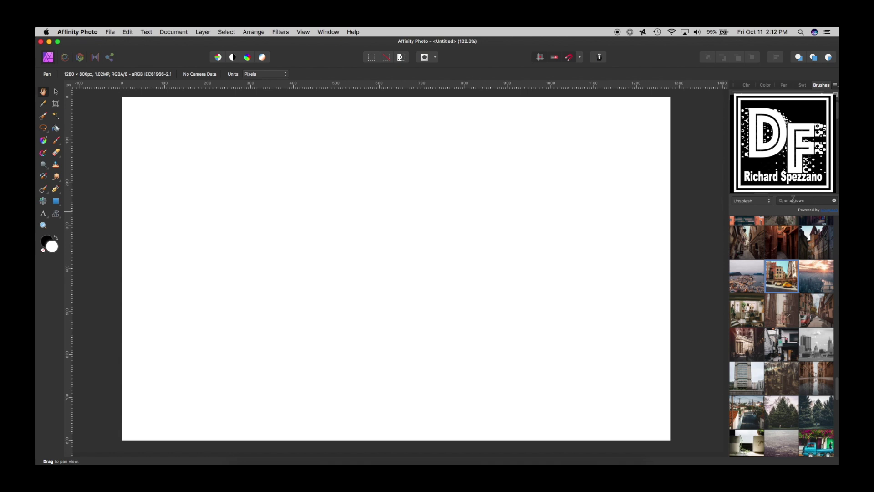
# Place the Unsplash "small town" photo of the yellow car and buildings in the document, and clip the canvas to its full size
pyautogui.moveTo(787, 281); pyautogui.dragTo(403, 278)
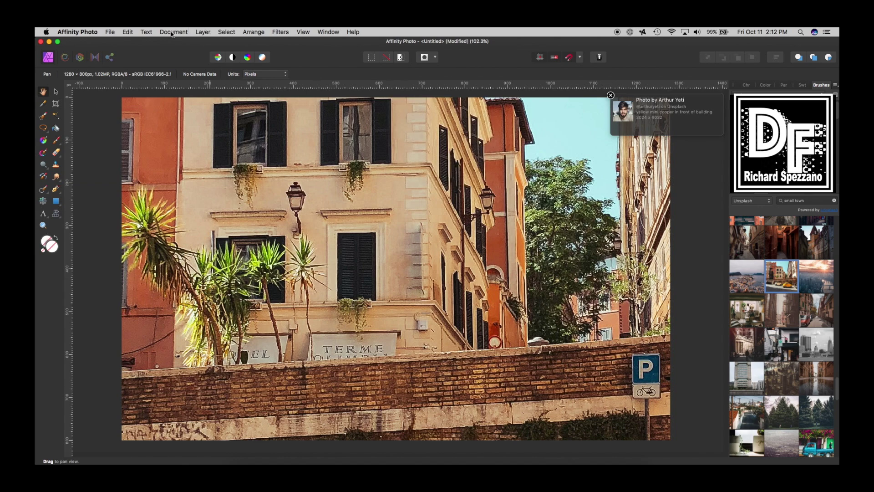
pyautogui.scroll(-2, 276, 232)
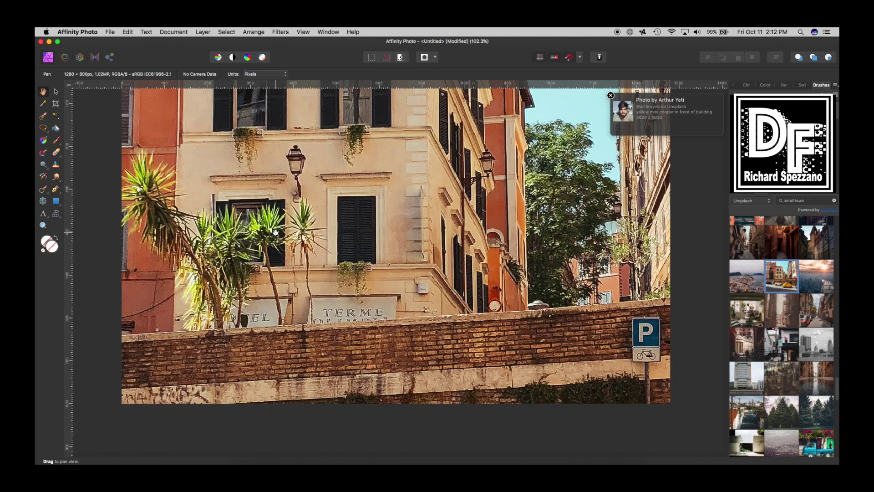
pyautogui.scroll(4, 276, 232)
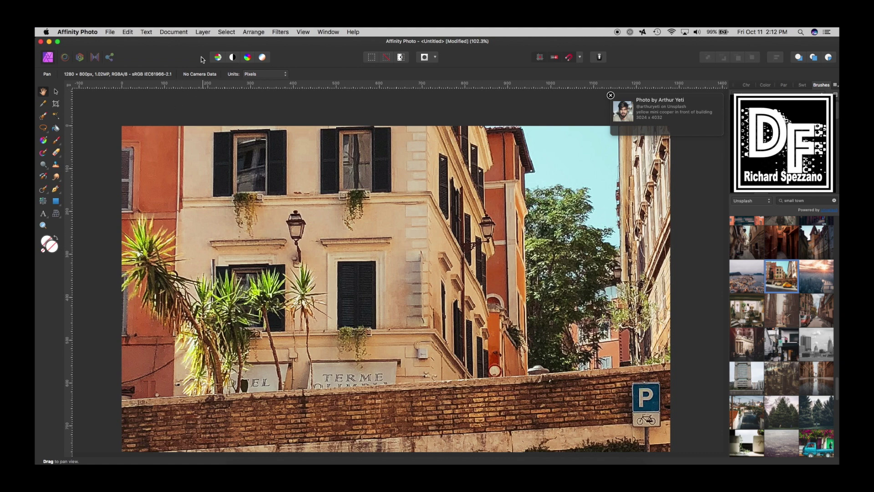
pyautogui.click(178, 31)
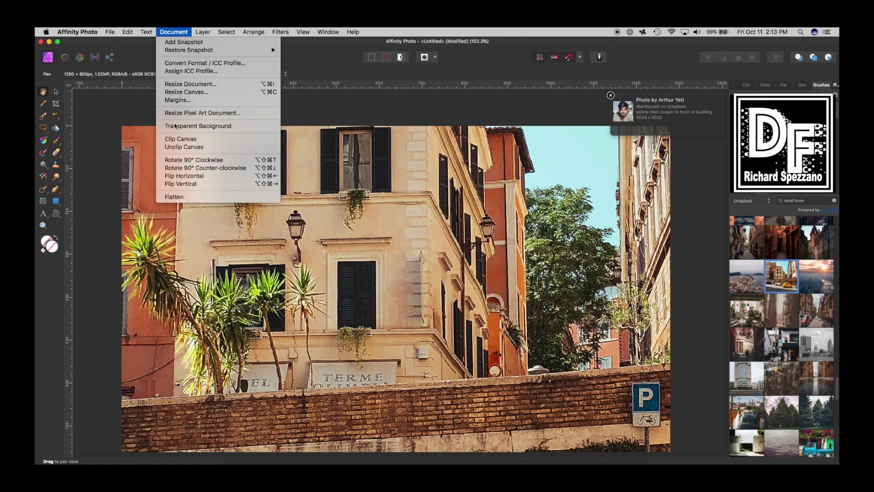
pyautogui.click(173, 140)
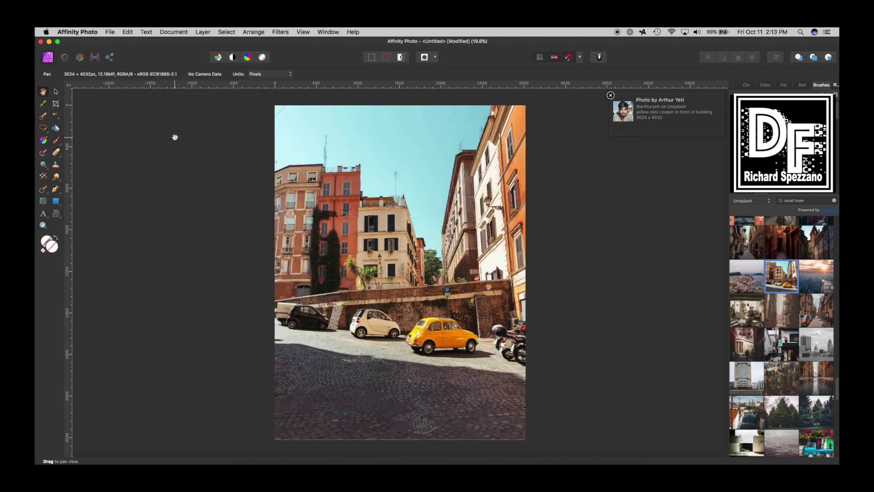
# Flood-select the blue sky above the buildings on the photo layer with a tolerance of 21%
pyautogui.click(56, 92)
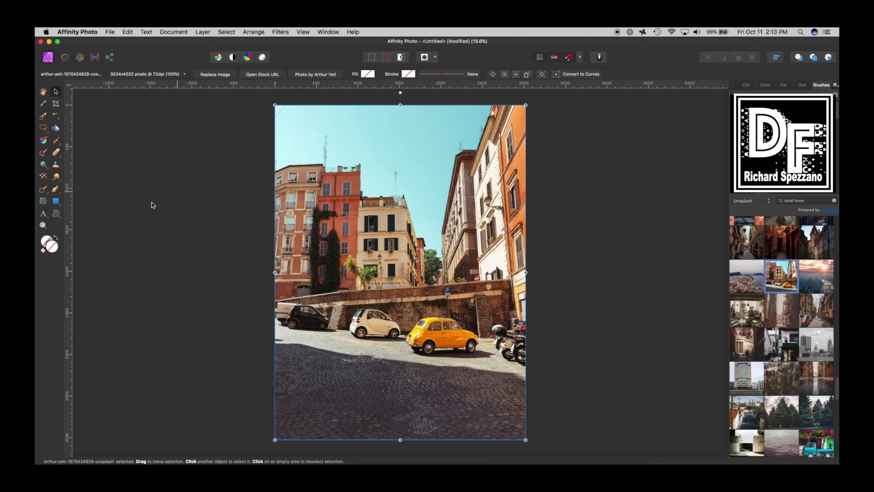
pyautogui.click(43, 225)
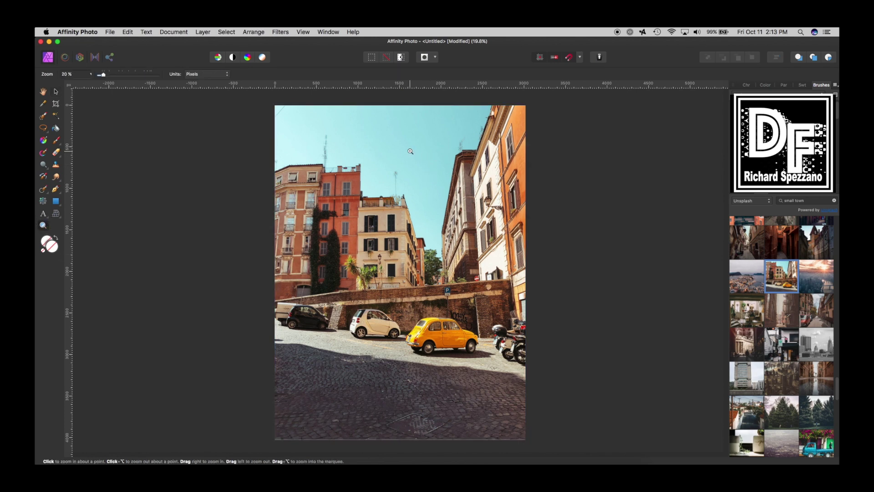
pyautogui.click(409, 152)
pyautogui.click(410, 151)
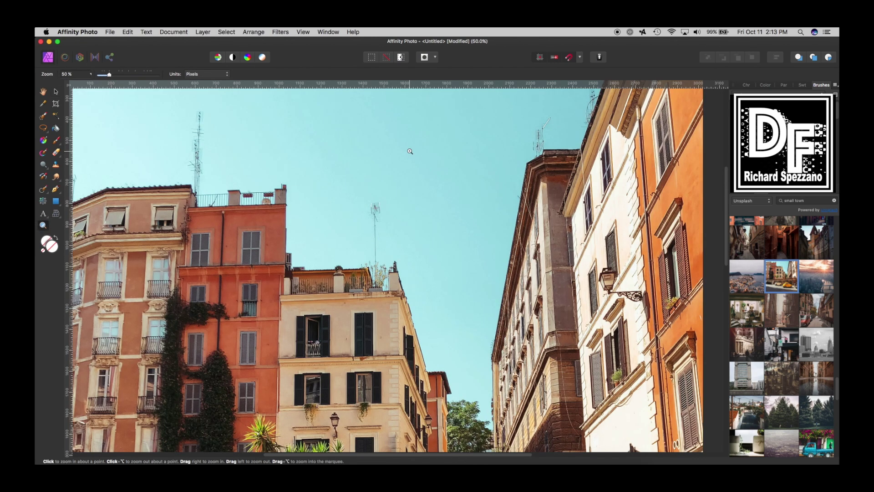
pyautogui.keyDown('alt'); pyautogui.click(396, 276); pyautogui.keyUp('alt')
pyautogui.click(54, 117)
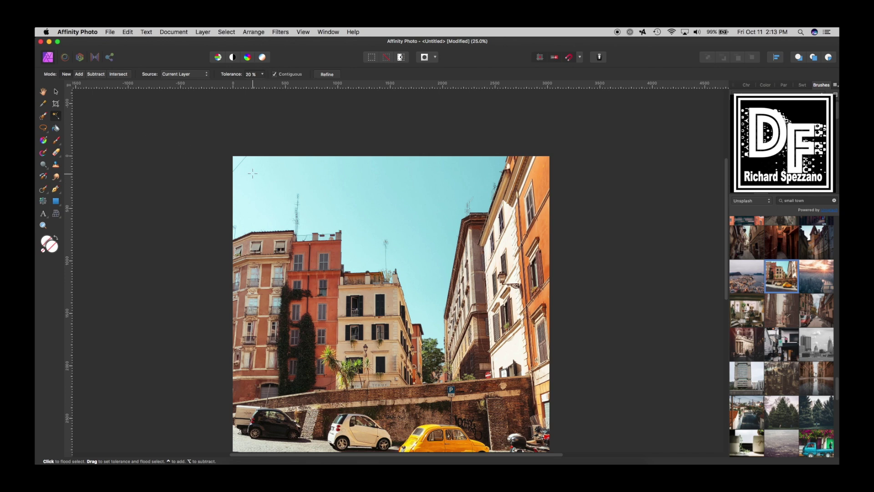
pyautogui.moveTo(265, 195); pyautogui.dragTo(291, 196)
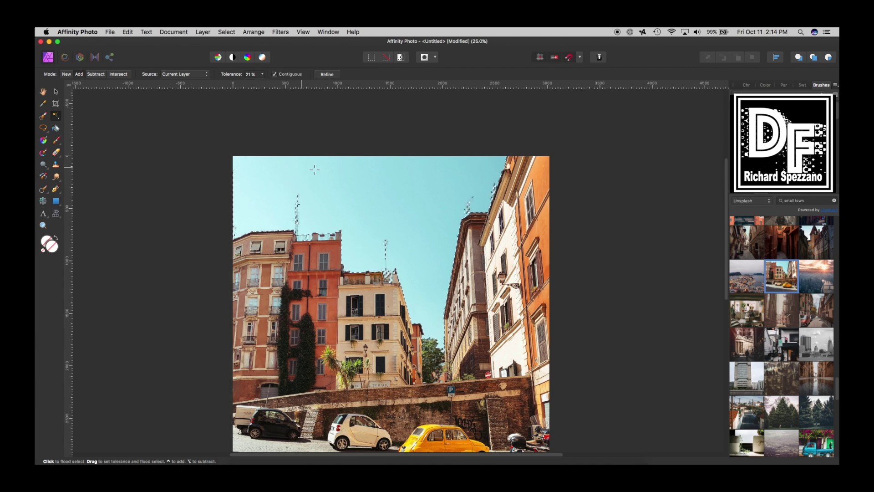
# Duplicate the street photo layer, hide the original underneath, and make the upper copy active
pyautogui.click(745, 193)
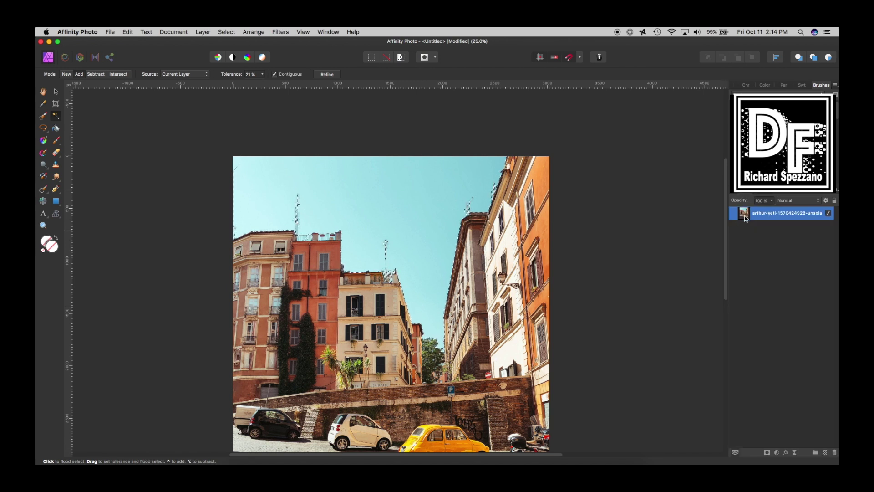
pyautogui.press('super+j')
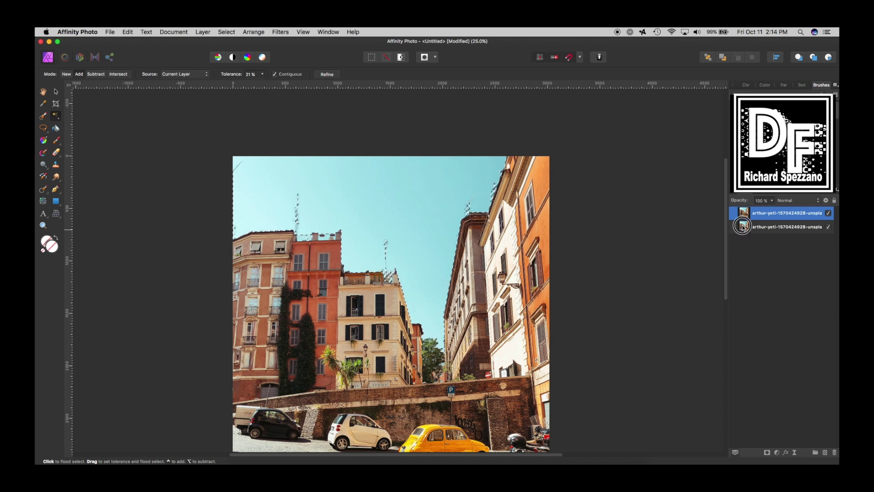
pyautogui.click(744, 226)
pyautogui.click(789, 213)
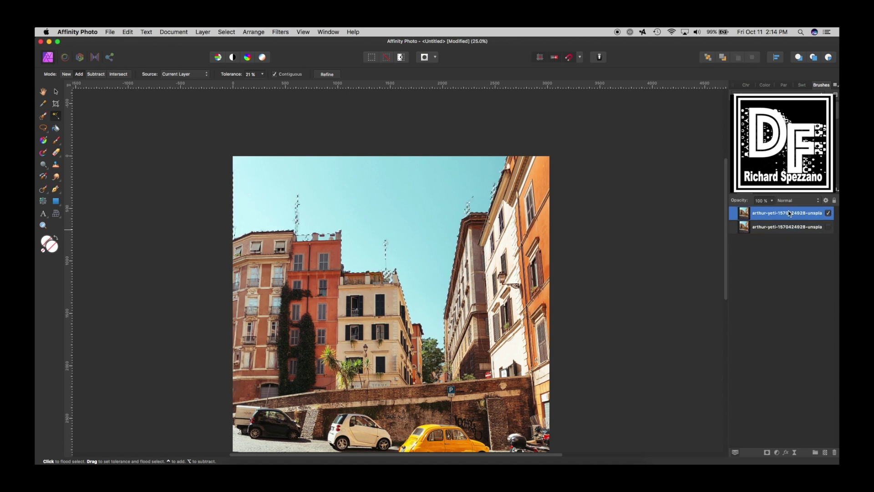
# Mask the upper photo copy with the sky selection, deselect, and invert the mask so the sky is cut out
pyautogui.click(767, 453)
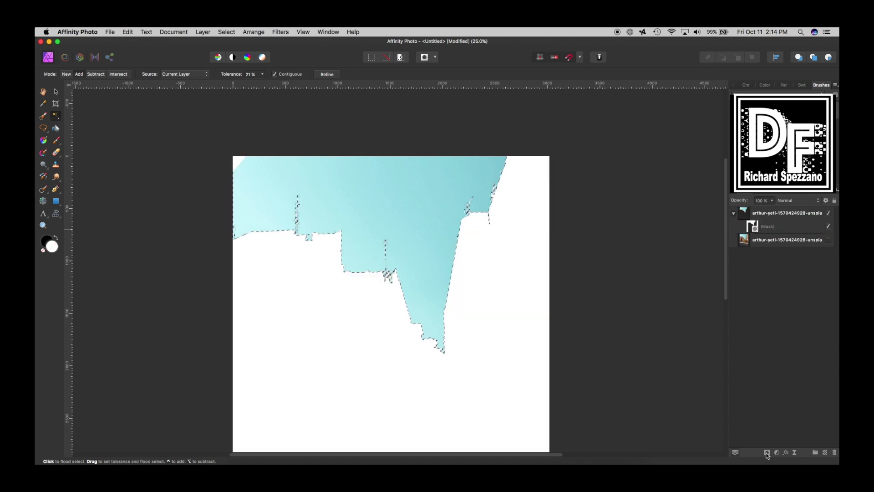
pyautogui.click(754, 228)
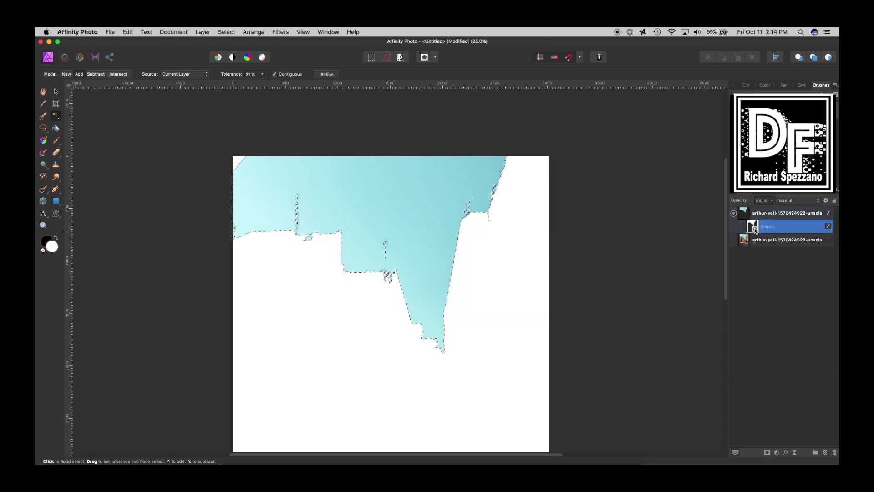
pyautogui.press('super+d')
pyautogui.press('super+i')
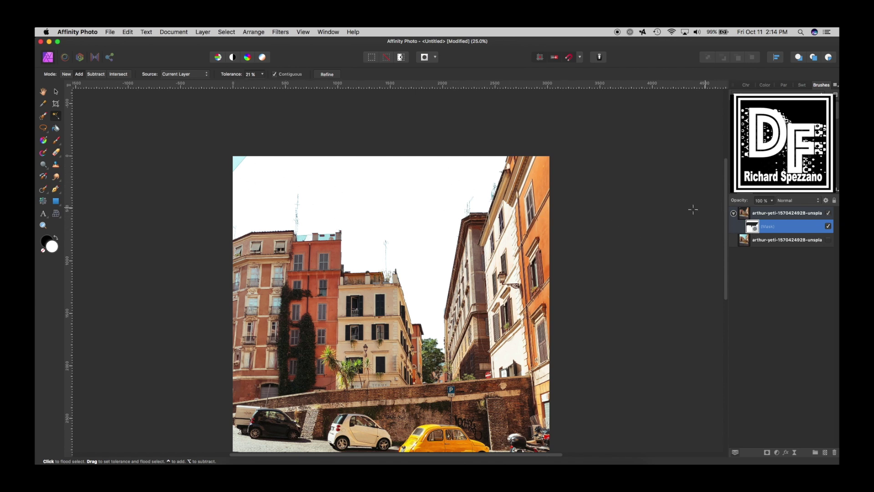
# Draw a rectangle covering the whole canvas, placed between the masked photo copy and the hidden original
pyautogui.hotkey('alt', '[')
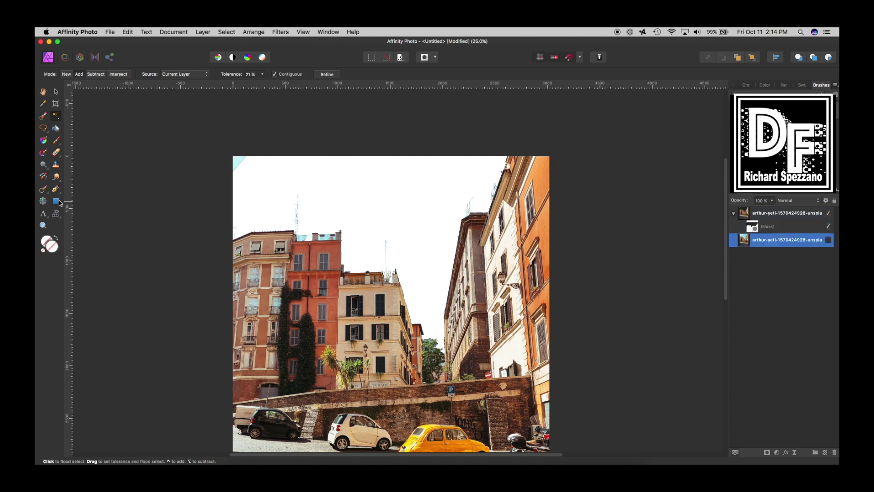
pyautogui.click(56, 201)
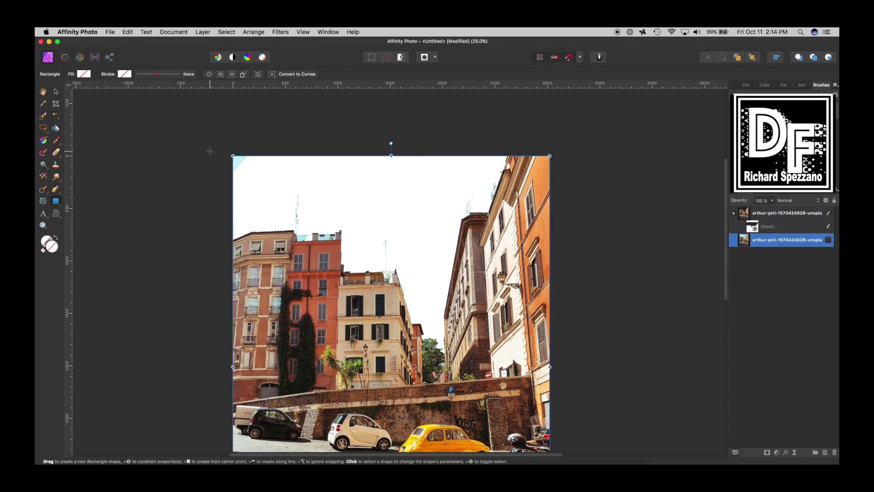
pyautogui.moveTo(229, 144); pyautogui.dragTo(549, 389)
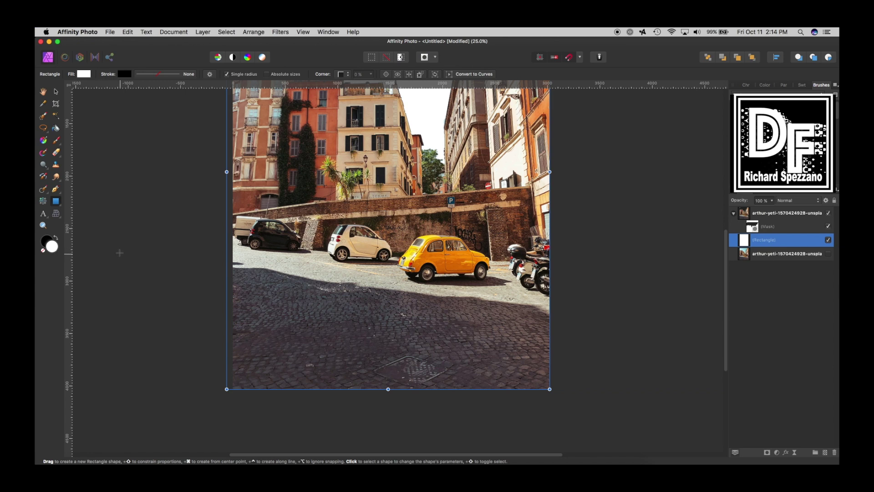
# Change the rectangle's fill color to a bright, fully saturated blue
pyautogui.doubleClick(56, 247)
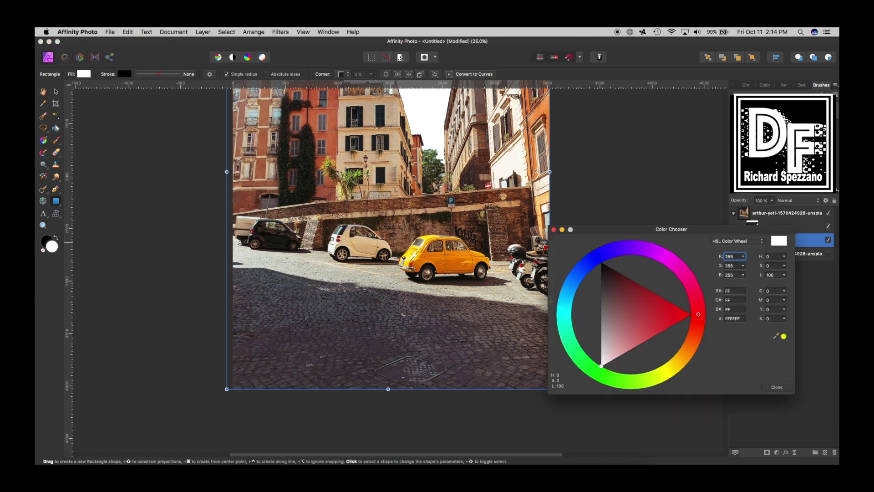
pyautogui.moveTo(593, 262); pyautogui.dragTo(596, 260)
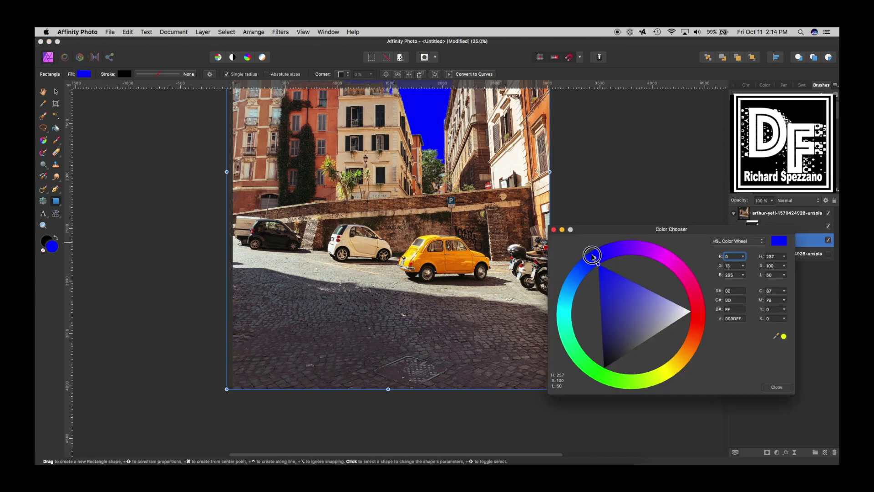
pyautogui.click(776, 386)
pyautogui.scroll(10, 665, 297)
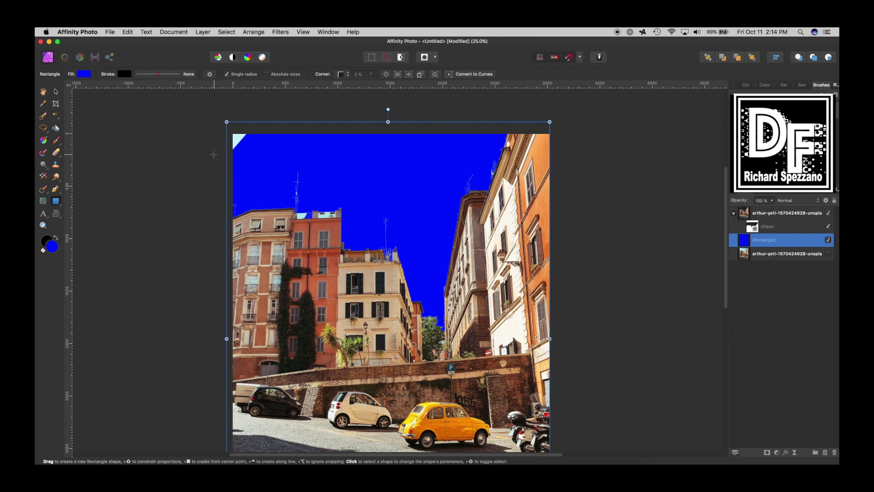
pyautogui.scroll(1, 213, 154)
# Paint black on the photo's mask to remove the leftover patch of sky in the image's upper-left corner
pyautogui.click(55, 142)
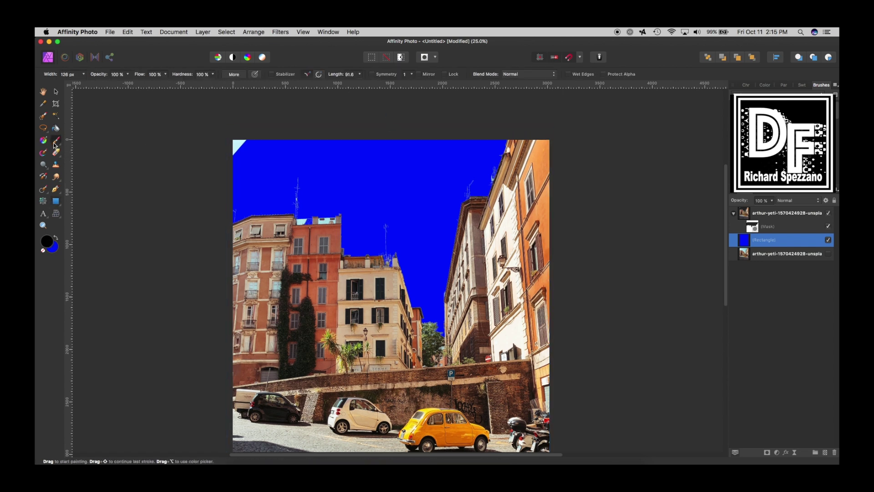
pyautogui.press('d')
pyautogui.click(751, 227)
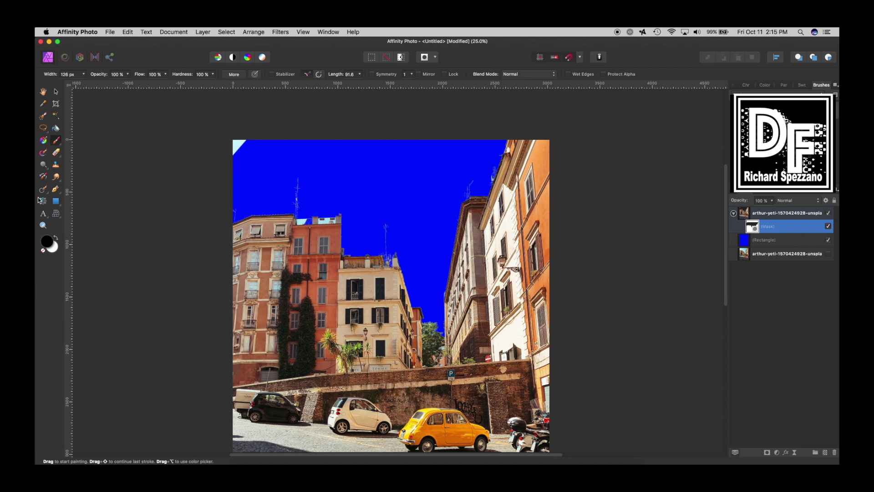
pyautogui.moveTo(229, 153)
pyautogui.mouseDown()
pyautogui.moveTo(250, 133)
pyautogui.moveTo(242, 141)
pyautogui.mouseUp()
# Paint out the leftover sky between the red building's rooftop posts on the mask with a 34.3 px black brush
pyautogui.press('super+equal')
pyautogui.press('super+equal')
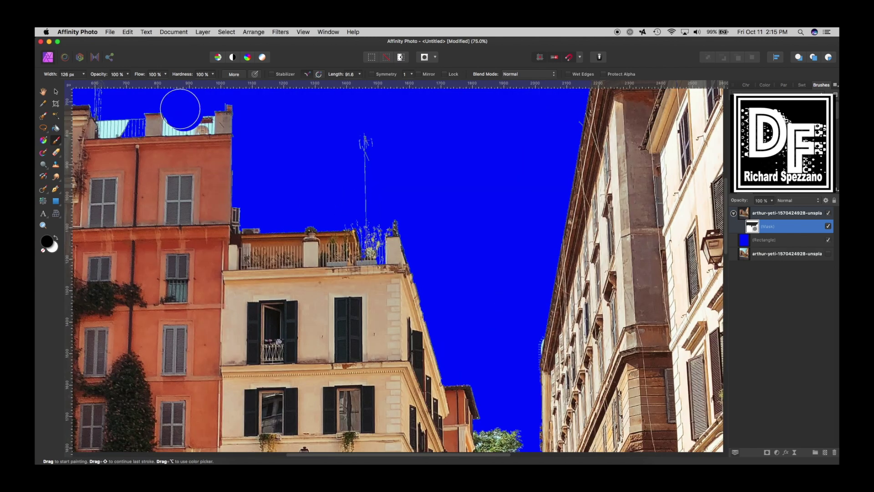
pyautogui.press('[')
pyautogui.press('[')
pyautogui.press('[')
pyautogui.press('[')
pyautogui.press('[')
pyautogui.press('[')
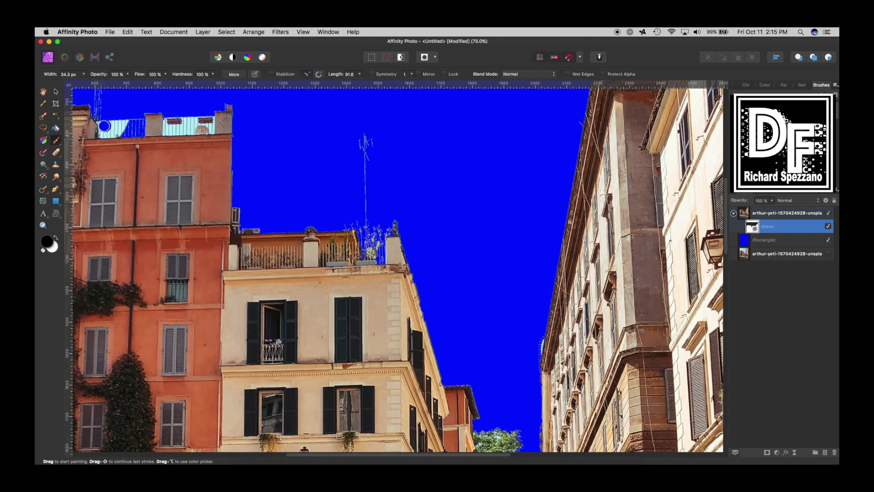
pyautogui.moveTo(103, 124)
pyautogui.mouseDown()
pyautogui.moveTo(103, 132)
pyautogui.moveTo(123, 132)
pyautogui.moveTo(102, 133)
pyautogui.moveTo(141, 124)
pyautogui.moveTo(97, 119)
pyautogui.moveTo(127, 126)
pyautogui.moveTo(169, 119)
pyautogui.moveTo(167, 129)
pyautogui.moveTo(173, 119)
pyautogui.moveTo(211, 120)
pyautogui.mouseUp()
# Clean up the remaining sky strip along the red building's roof edge on the mask with a 17.9 px brush
pyautogui.press('[')
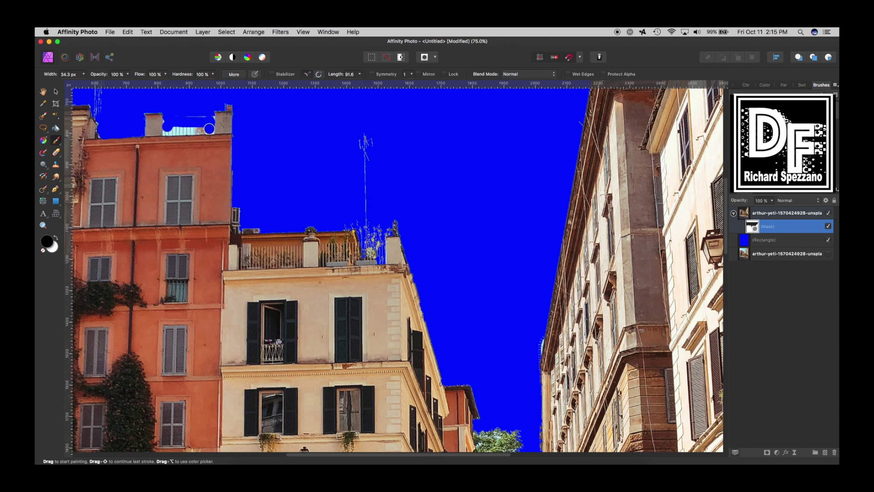
pyautogui.press('[')
pyautogui.press('[')
pyautogui.moveTo(201, 132); pyautogui.dragTo(166, 133)
pyautogui.moveTo(165, 133)
pyautogui.mouseDown()
pyautogui.moveTo(207, 137)
pyautogui.moveTo(203, 128)
pyautogui.moveTo(175, 128)
pyautogui.moveTo(204, 115)
pyautogui.moveTo(204, 127)
pyautogui.moveTo(213, 117)
pyautogui.moveTo(209, 130)
pyautogui.moveTo(198, 112)
pyautogui.moveTo(172, 132)
pyautogui.mouseUp()
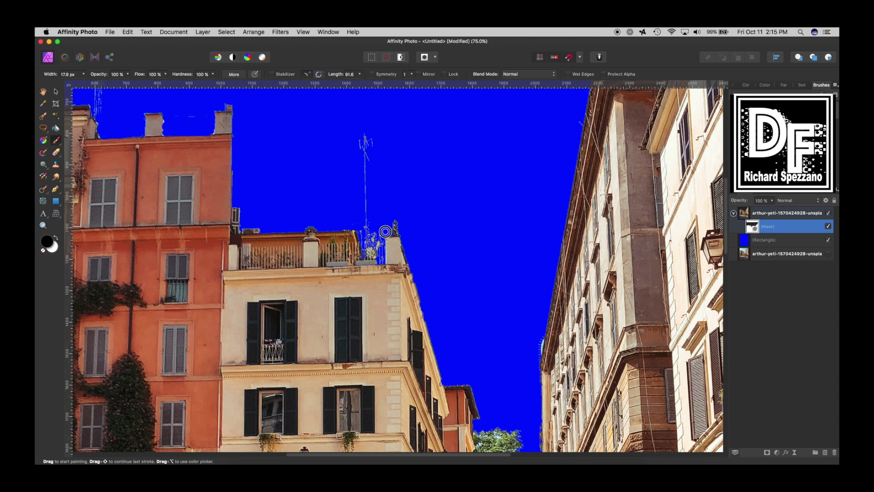
# Examine the cut-out edges around the rooftops and antennas, and review the whole image
pyautogui.scroll(-2, 488, 282)
pyautogui.scroll(5, 488, 278)
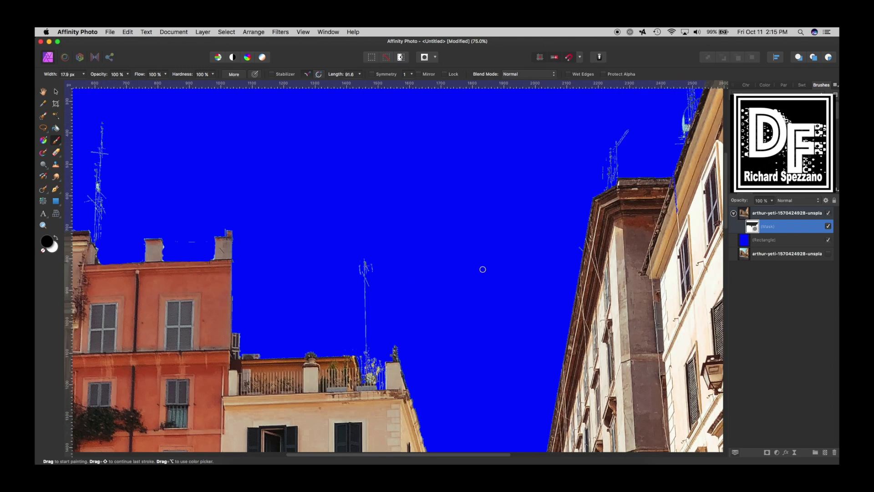
pyautogui.press('super+minus')
pyautogui.press('super+minus')
pyautogui.press('super+minus')
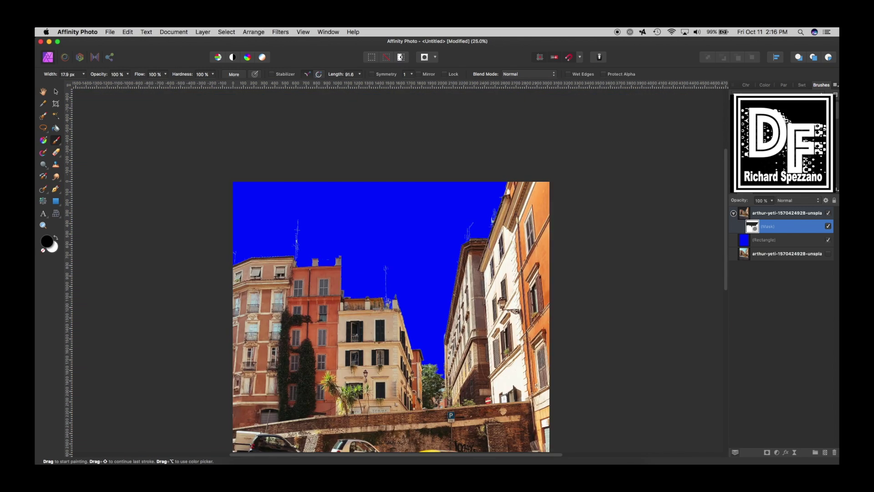
pyautogui.click(56, 91)
pyautogui.scroll(-2, 395, 201)
pyautogui.scroll(-2, 578, 270)
pyautogui.scroll(2, 578, 269)
# Add a Threshold adjustment to the masked street photo layer
pyautogui.click(755, 215)
pyautogui.click(754, 215)
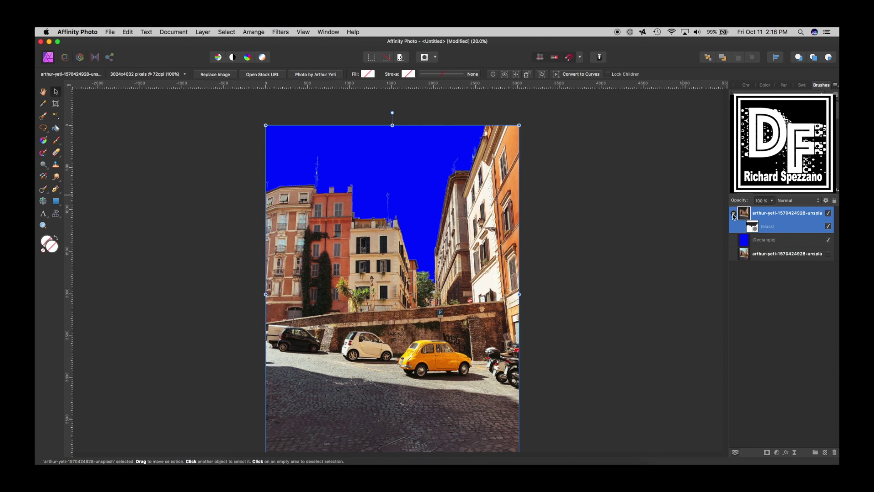
pyautogui.click(828, 213)
pyautogui.click(828, 212)
pyautogui.click(777, 453)
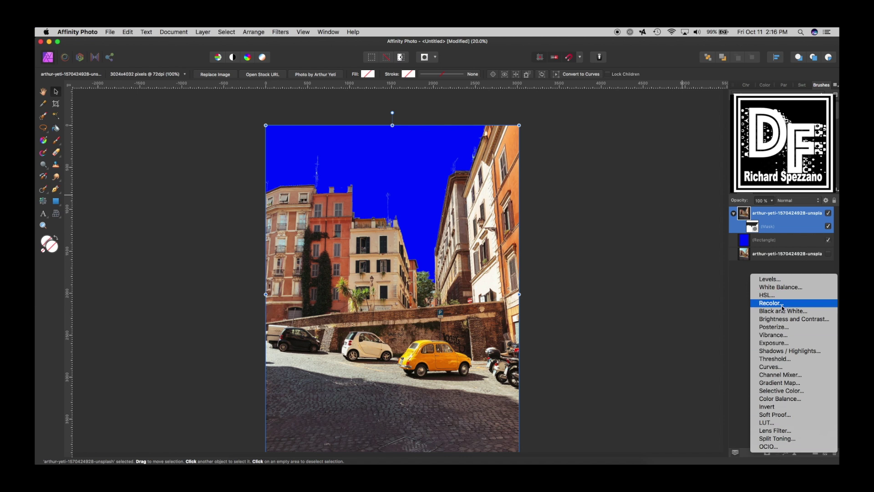
pyautogui.click(766, 362)
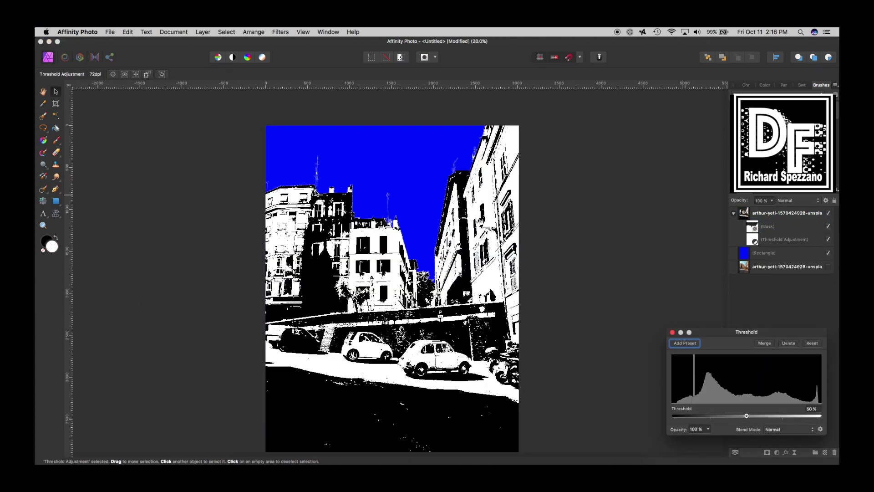
# Set the Threshold adjustment to 43 % and change the masked street photo layer's blend mode to Multiply
pyautogui.moveTo(748, 416)
pyautogui.mouseDown()
pyautogui.moveTo(720, 418)
pyautogui.moveTo(747, 425)
pyautogui.moveTo(729, 420)
pyautogui.moveTo(737, 420)
pyautogui.mouseUp()
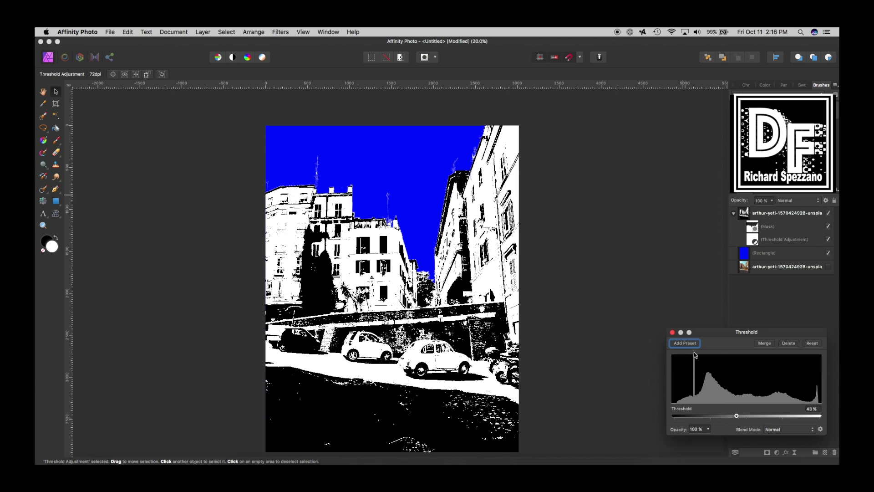
pyautogui.click(673, 332)
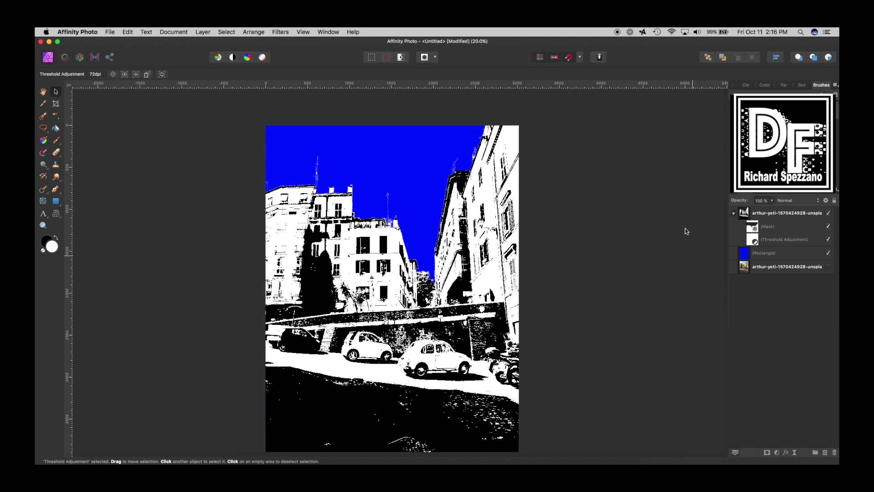
pyautogui.click(734, 213)
pyautogui.click(786, 213)
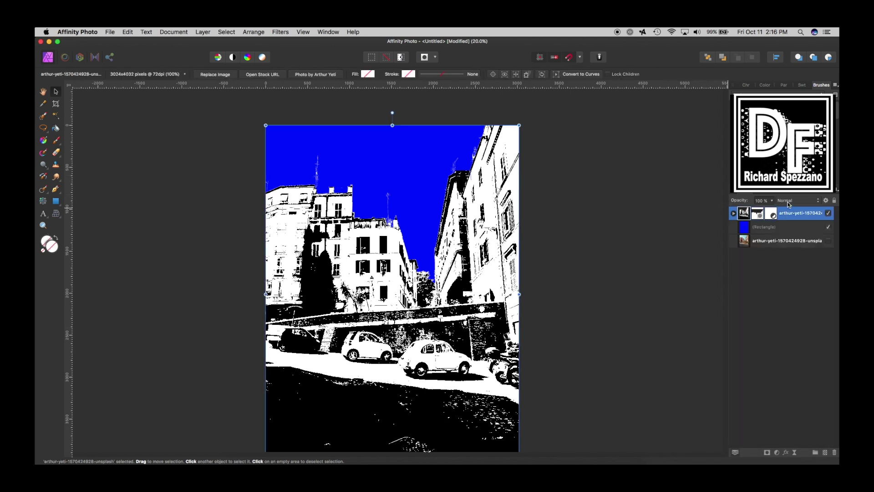
pyautogui.click(789, 201)
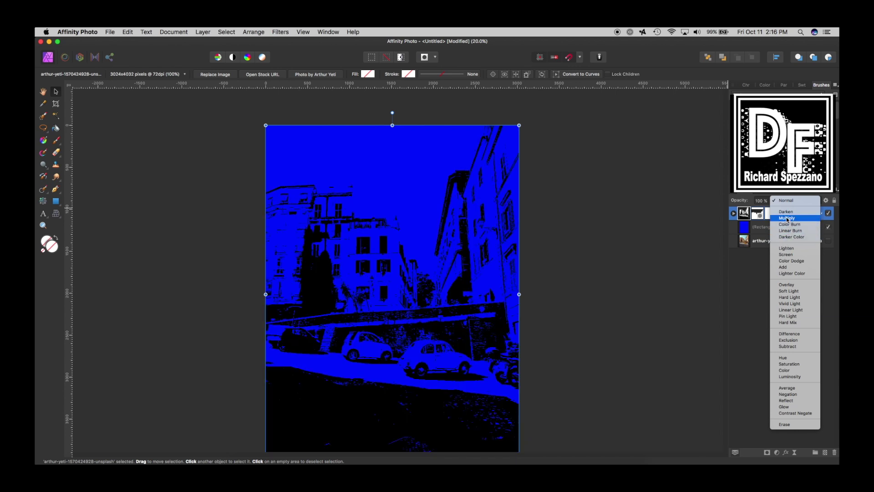
pyautogui.click(787, 219)
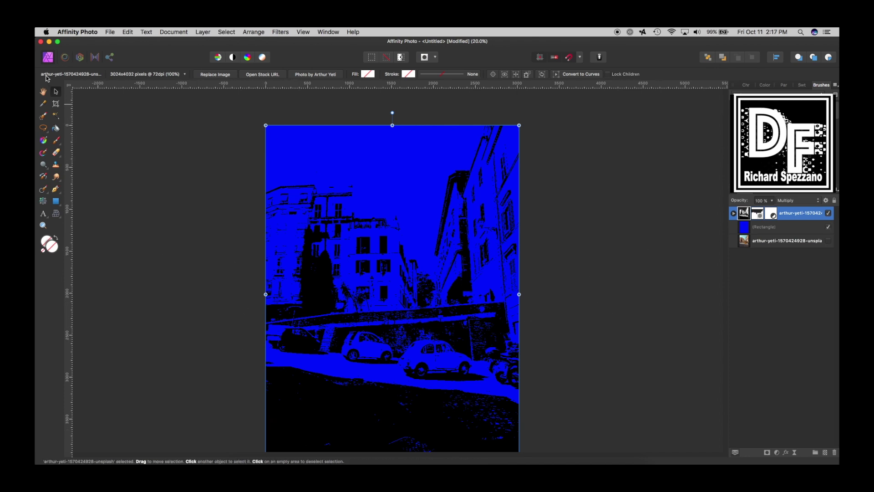
# Change the background rectangle's fill from blue to near-white (FBFBFB)
pyautogui.click(745, 232)
pyautogui.scroll(-1, 612, 231)
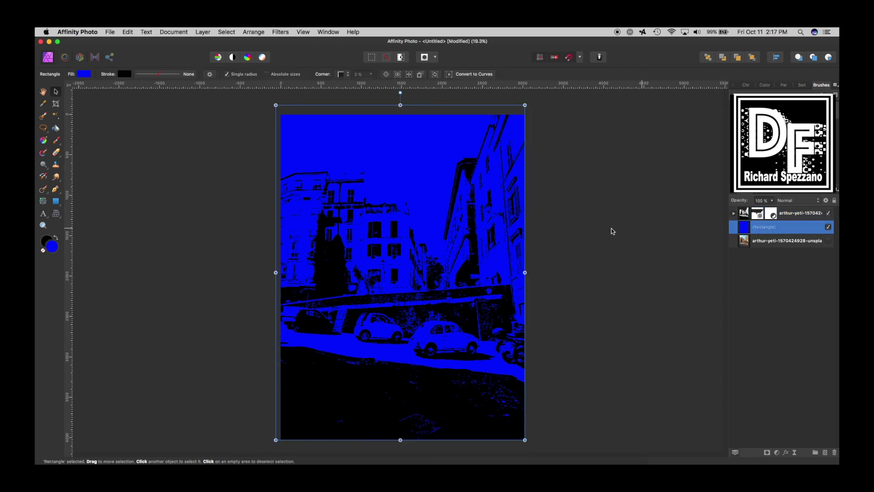
pyautogui.doubleClick(53, 247)
pyautogui.moveTo(681, 326)
pyautogui.mouseDown()
pyautogui.moveTo(664, 312)
pyautogui.moveTo(690, 312)
pyautogui.mouseUp()
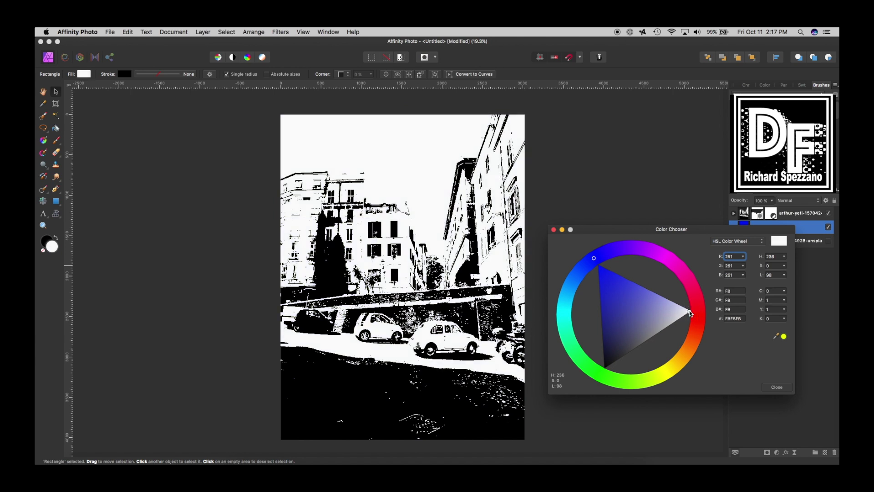
pyautogui.click(553, 230)
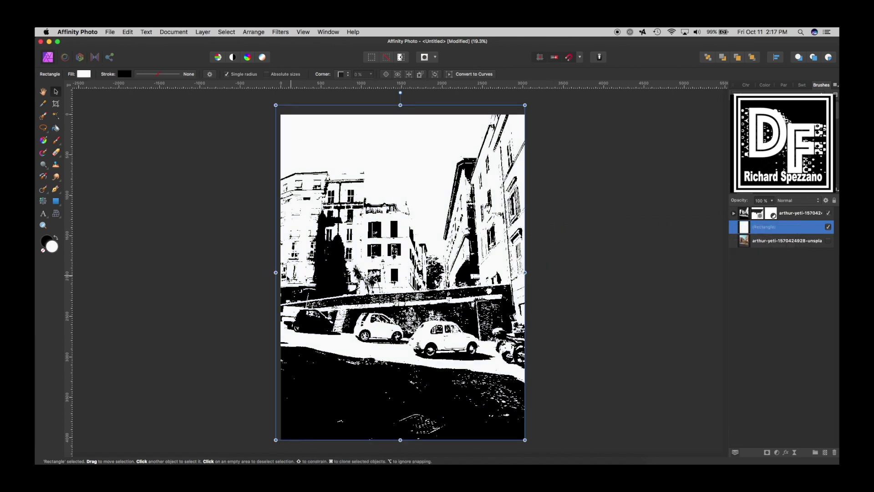
# Add an empty pixel layer between the rectangle and the masked street photo layer
pyautogui.click(745, 214)
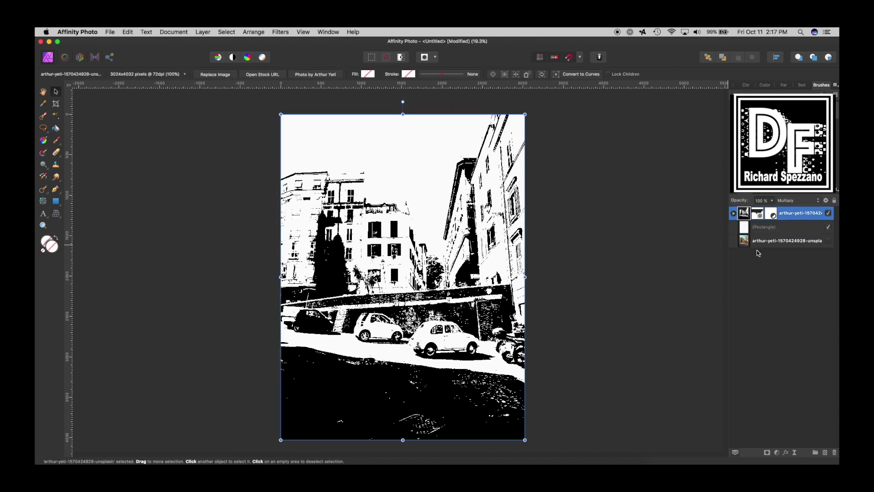
pyautogui.click(745, 228)
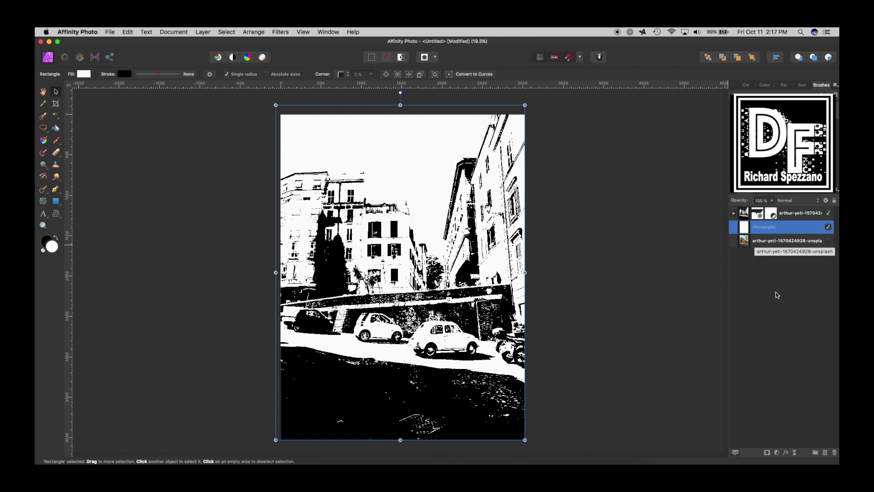
pyautogui.click(826, 453)
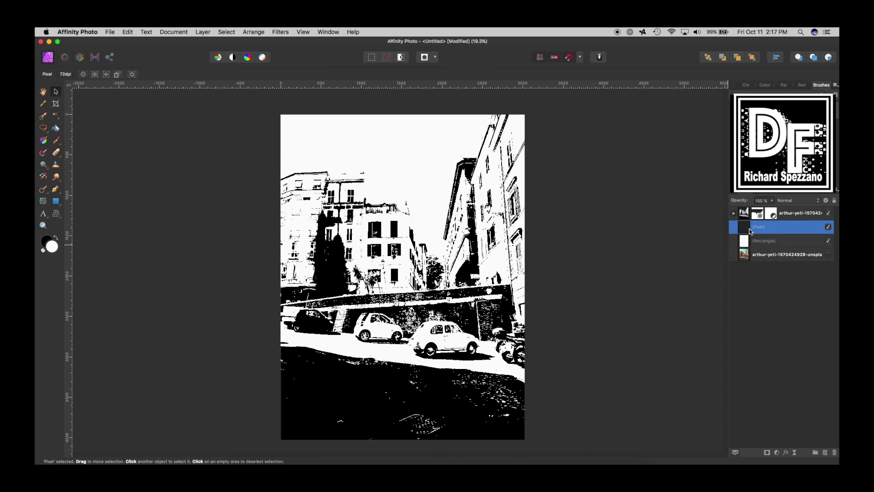
# Set the Paint Brush to a 110 px width and pure red (FF0000), keeping the empty pixel layer active
pyautogui.click(56, 143)
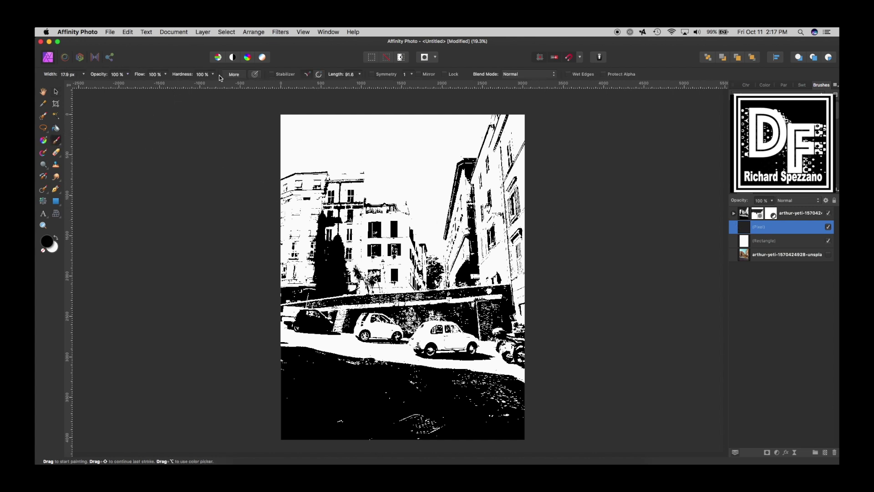
pyautogui.click(84, 73)
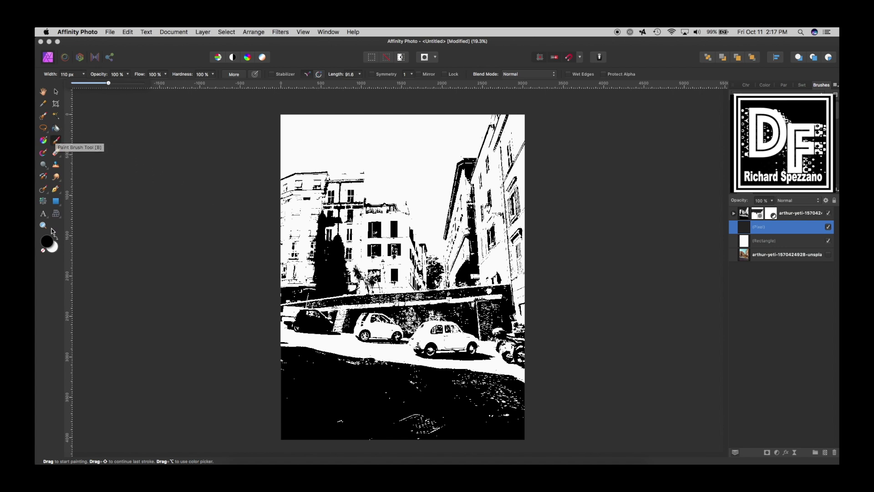
pyautogui.doubleClick(48, 241)
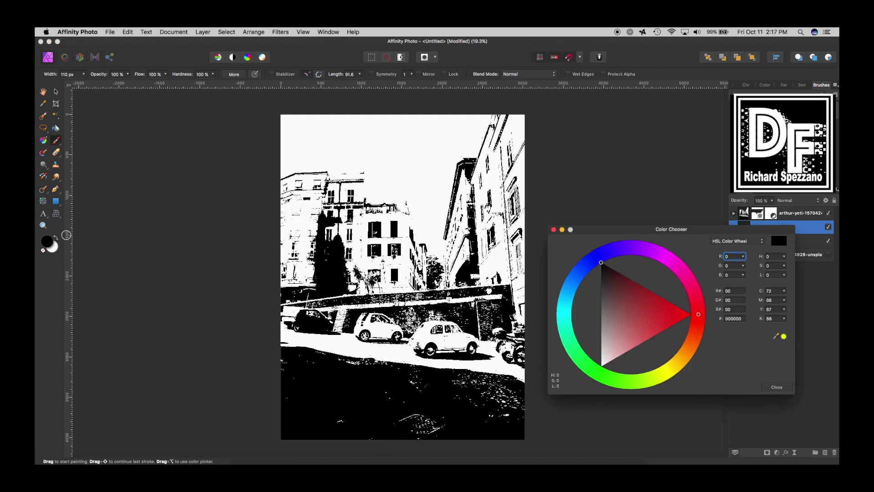
pyautogui.moveTo(663, 328); pyautogui.dragTo(701, 320)
pyautogui.moveTo(565, 235); pyautogui.dragTo(649, 287)
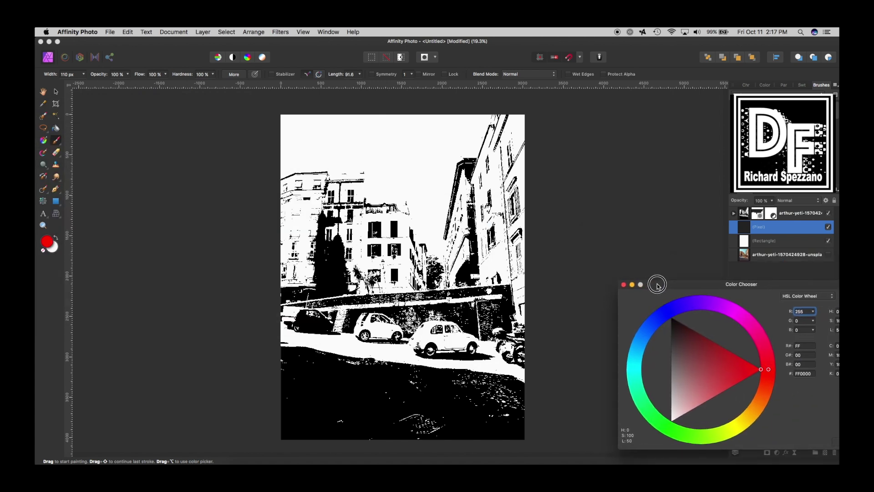
pyautogui.click(742, 233)
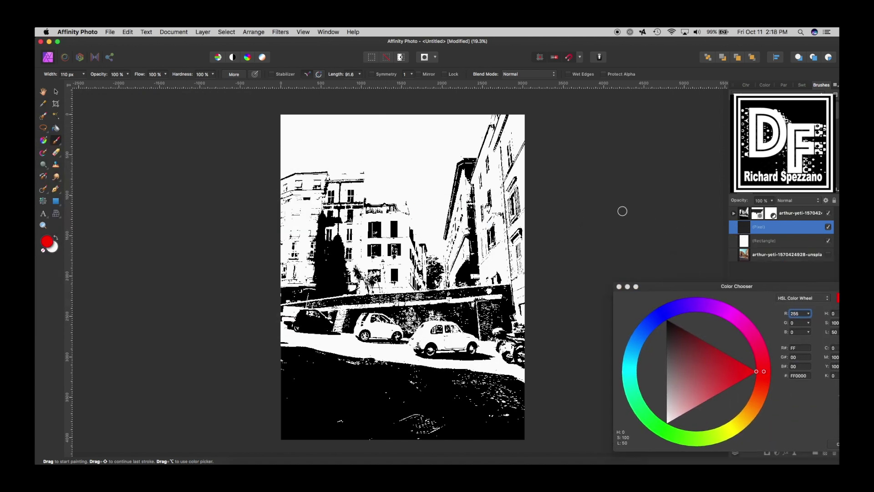
# Paint the leftmost building red, outlining its edges first and filling its face with the brush enlarged to 254.4 px
pyautogui.click(289, 186)
pyautogui.moveTo(286, 184)
pyautogui.mouseDown()
pyautogui.moveTo(281, 283)
pyautogui.moveTo(314, 284)
pyautogui.moveTo(325, 177)
pyautogui.mouseUp()
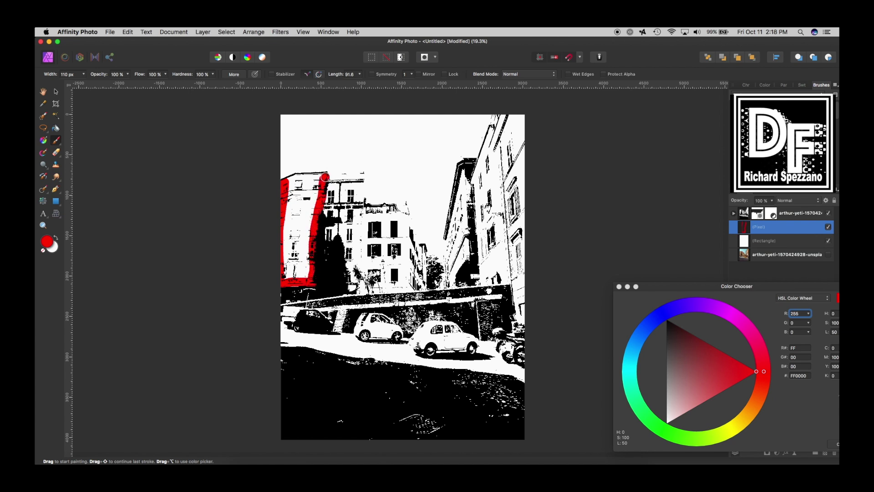
pyautogui.press('super+equal')
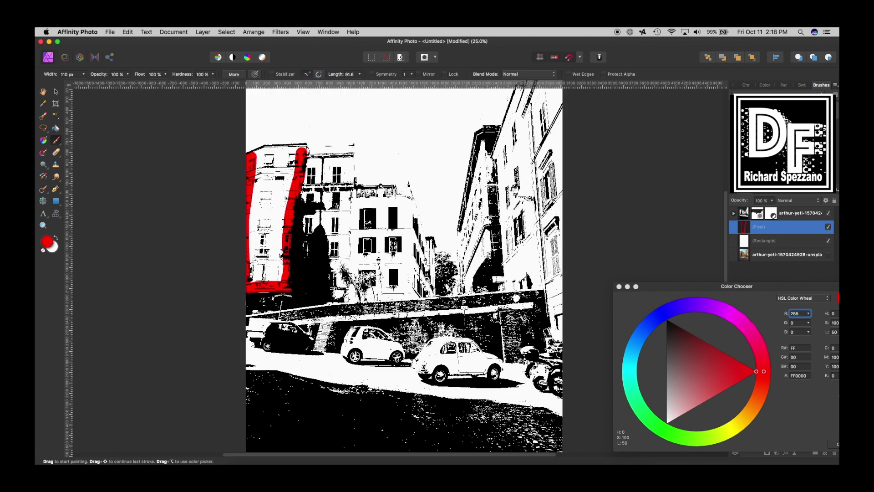
pyautogui.moveTo(284, 163)
pyautogui.mouseDown()
pyautogui.moveTo(349, 194)
pyautogui.moveTo(351, 182)
pyautogui.moveTo(371, 186)
pyautogui.moveTo(310, 193)
pyautogui.moveTo(326, 191)
pyautogui.moveTo(318, 315)
pyautogui.moveTo(327, 316)
pyautogui.moveTo(346, 316)
pyautogui.moveTo(326, 290)
pyautogui.moveTo(325, 221)
pyautogui.moveTo(333, 200)
pyautogui.moveTo(335, 303)
pyautogui.moveTo(358, 196)
pyautogui.moveTo(322, 201)
pyautogui.moveTo(327, 310)
pyautogui.mouseUp()
pyautogui.press(']')
pyautogui.press(']')
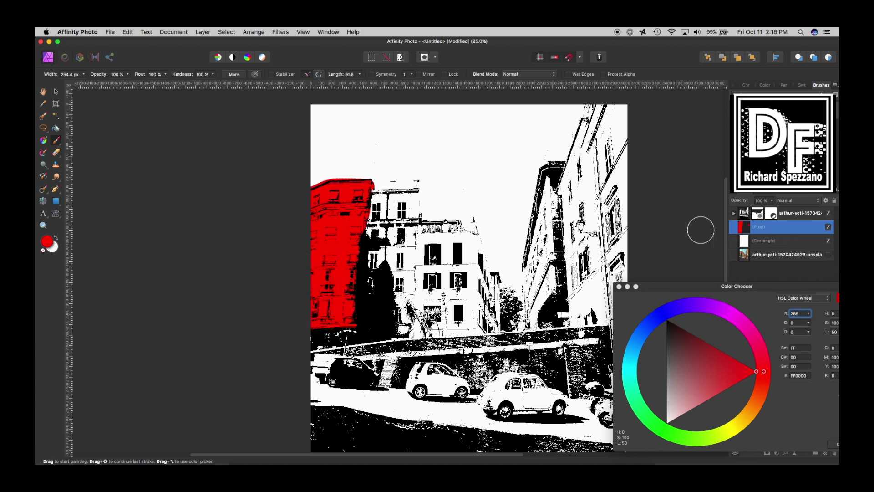
# Add a new pixel layer above the red one and choose bright green (01FF6A) as the color
pyautogui.click(56, 92)
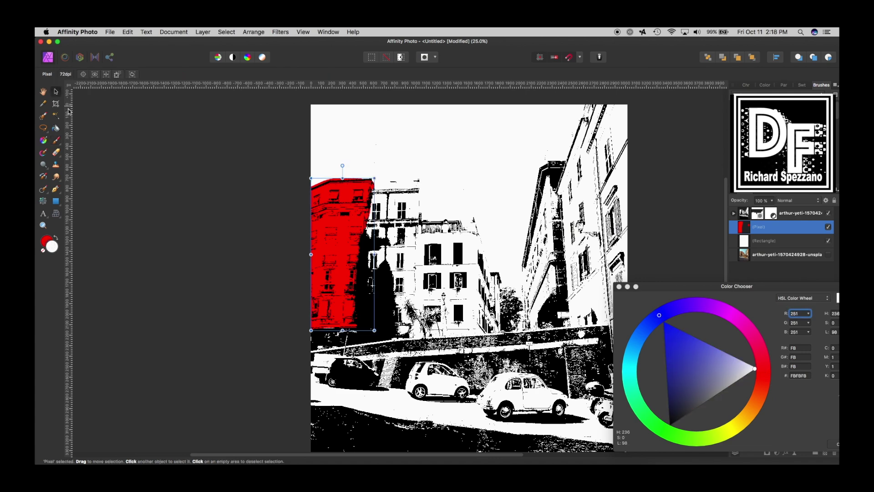
pyautogui.moveTo(665, 291); pyautogui.dragTo(115, 236)
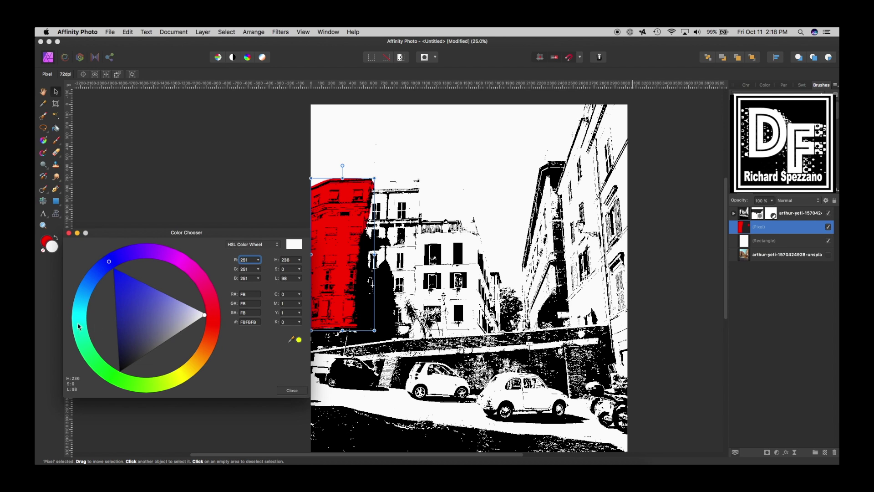
pyautogui.click(825, 453)
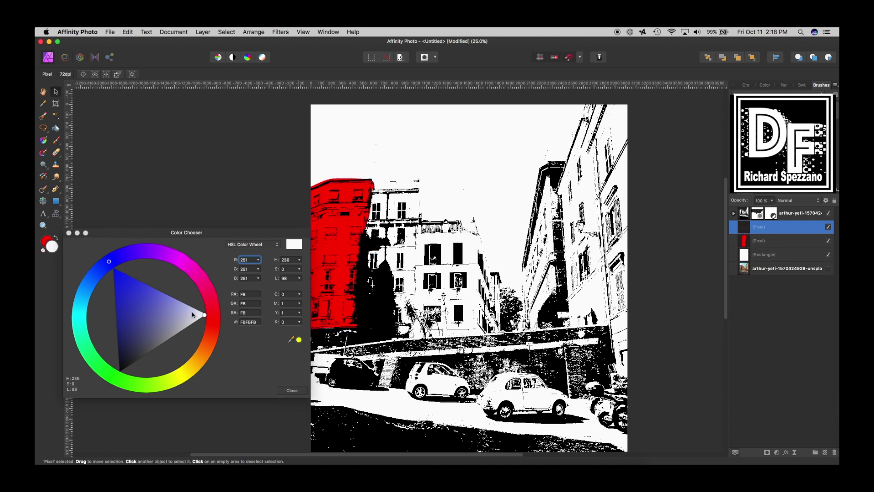
pyautogui.click(78, 328)
pyautogui.moveTo(79, 324); pyautogui.dragTo(81, 361)
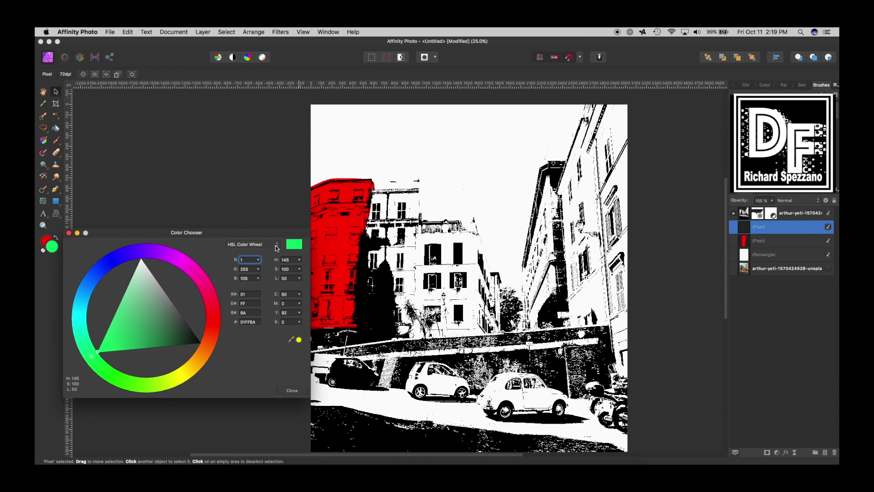
pyautogui.click(748, 230)
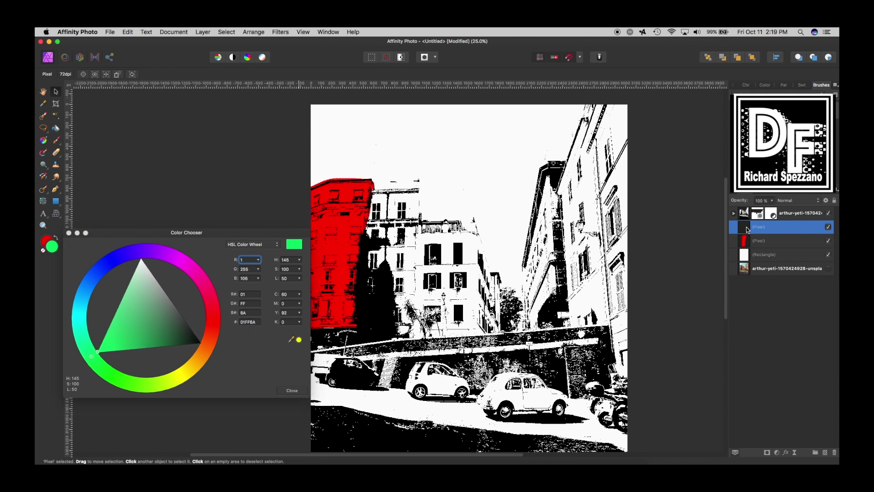
# Paint the building beside the red one green, reducing the brush to 132.8 px, and add another pixel layer above the green one
pyautogui.click(56, 139)
pyautogui.press('x')
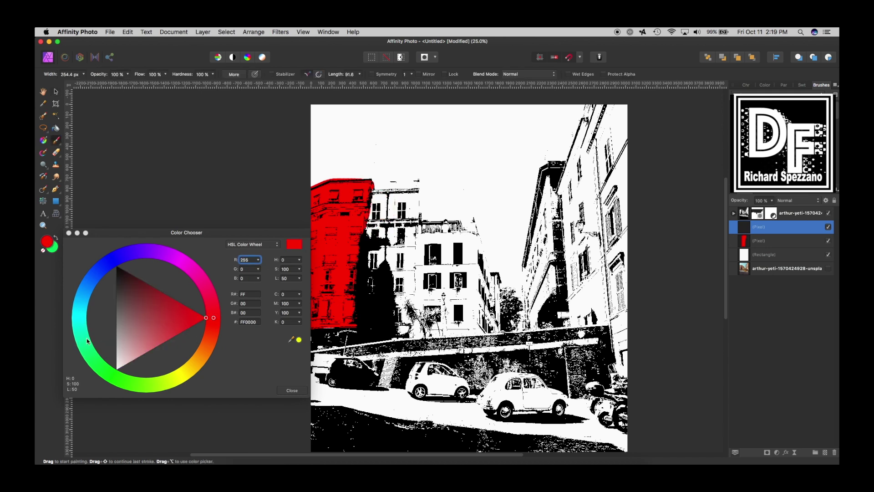
pyautogui.click(55, 237)
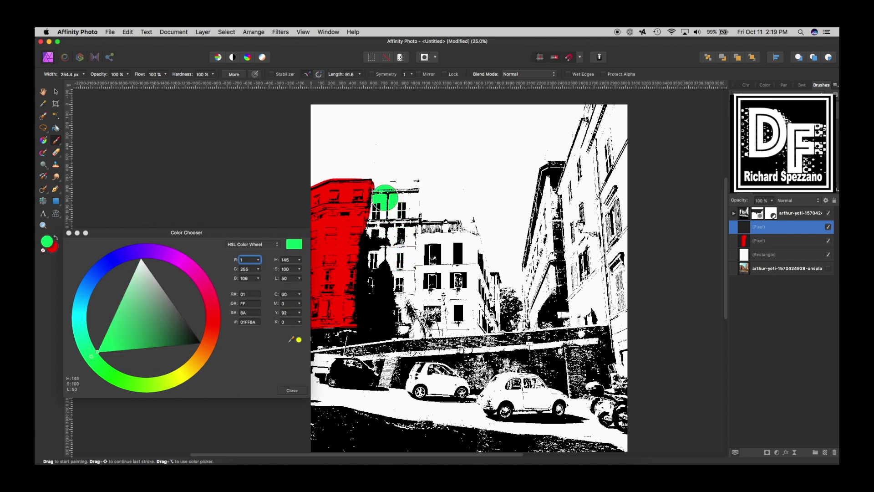
pyautogui.moveTo(385, 197)
pyautogui.mouseDown()
pyautogui.moveTo(370, 293)
pyautogui.moveTo(401, 326)
pyautogui.moveTo(404, 217)
pyautogui.moveTo(414, 185)
pyautogui.moveTo(373, 187)
pyautogui.moveTo(408, 187)
pyautogui.moveTo(403, 201)
pyautogui.mouseUp()
pyautogui.press('[')
pyautogui.press('[')
pyautogui.press('[')
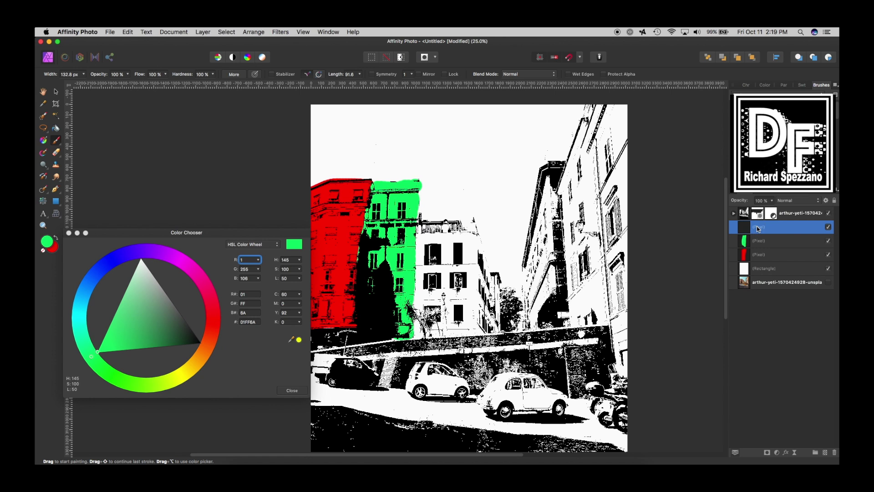
pyautogui.doubleClick(758, 228)
pyautogui.press('Return')
pyautogui.click(166, 384)
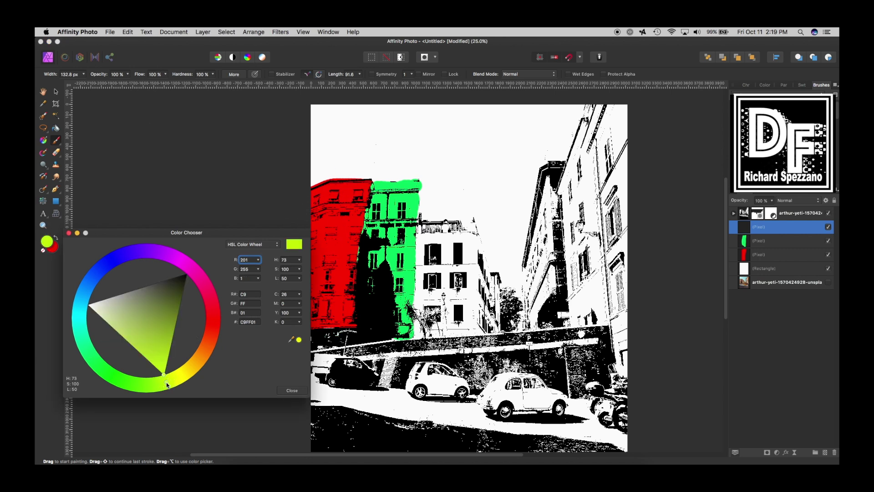
pyautogui.moveTo(420, 228)
pyautogui.mouseDown()
pyautogui.moveTo(470, 226)
pyautogui.moveTo(471, 238)
pyautogui.moveTo(470, 327)
pyautogui.moveTo(429, 329)
pyautogui.mouseUp()
pyautogui.press('super+z')
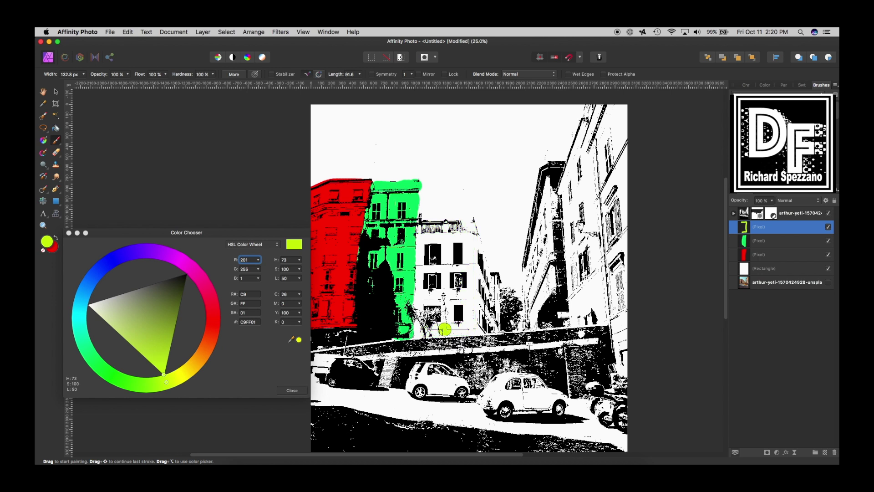
# Paint the front of the building beside the green one yellow (FFEF00) on the topmost pixel layer with the 132.8 px brush
pyautogui.moveTo(158, 340)
pyautogui.mouseDown()
pyautogui.moveTo(154, 368)
pyautogui.moveTo(181, 370)
pyautogui.mouseUp()
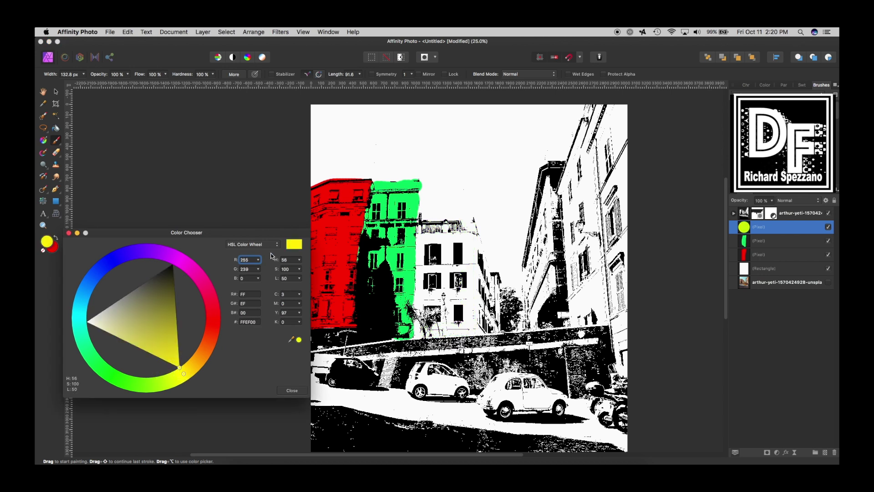
pyautogui.moveTo(421, 226)
pyautogui.mouseDown()
pyautogui.moveTo(465, 227)
pyautogui.moveTo(423, 230)
pyautogui.moveTo(419, 334)
pyautogui.moveTo(475, 333)
pyautogui.moveTo(472, 228)
pyautogui.moveTo(462, 236)
pyautogui.moveTo(458, 319)
pyautogui.moveTo(428, 326)
pyautogui.moveTo(426, 240)
pyautogui.moveTo(433, 321)
pyautogui.moveTo(444, 307)
pyautogui.moveTo(432, 241)
pyautogui.moveTo(451, 327)
pyautogui.moveTo(459, 323)
pyautogui.moveTo(447, 237)
pyautogui.mouseUp()
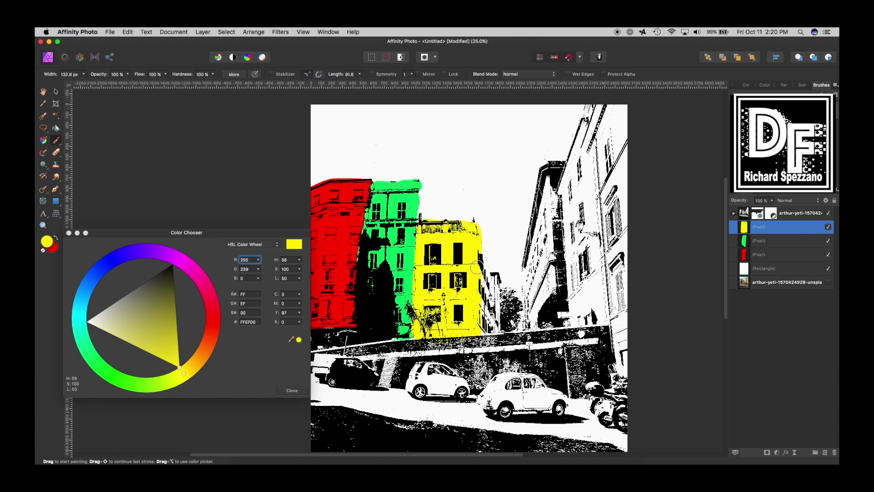
# Extend the yellow over the building's narrow street-side wall up to its outer edge, refining it with a 69.3 px brush
pyautogui.press('super+plus')
pyautogui.press('super+plus')
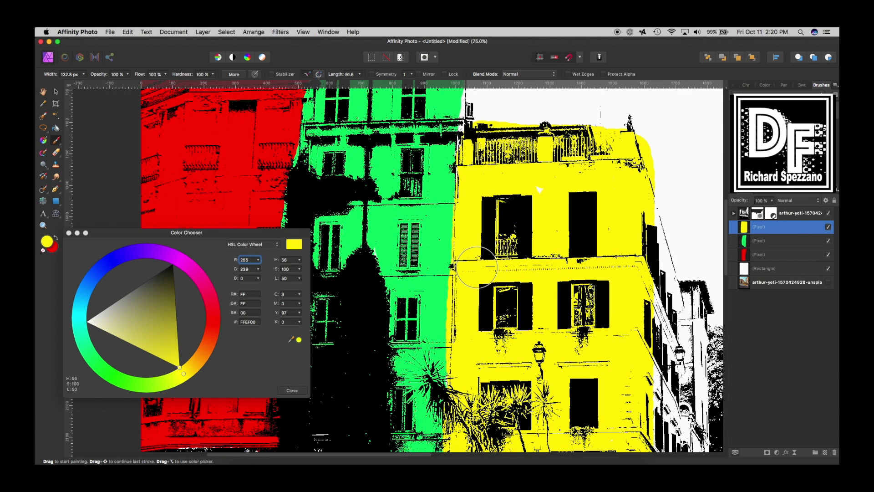
pyautogui.moveTo(537, 262)
pyautogui.mouseDown()
pyautogui.moveTo(410, 262)
pyautogui.moveTo(336, 234)
pyautogui.moveTo(340, 246)
pyautogui.mouseUp()
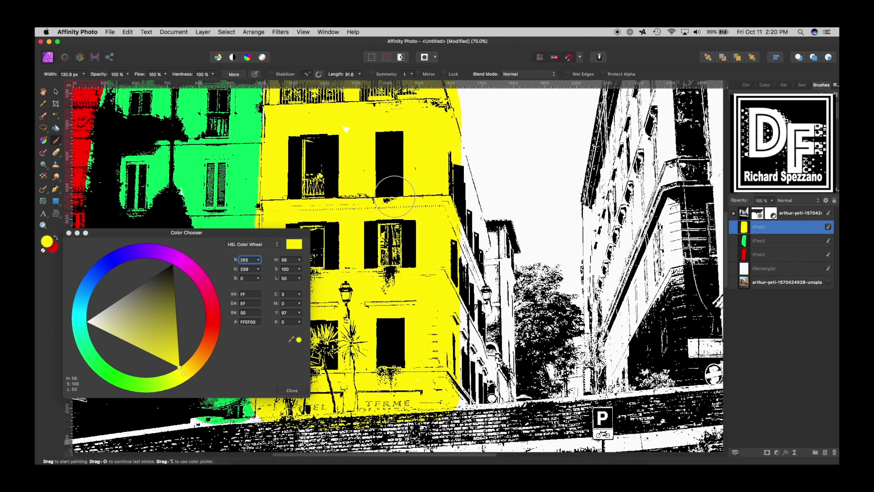
pyautogui.moveTo(451, 170)
pyautogui.mouseDown()
pyautogui.moveTo(469, 268)
pyautogui.moveTo(463, 386)
pyautogui.moveTo(467, 380)
pyautogui.mouseUp()
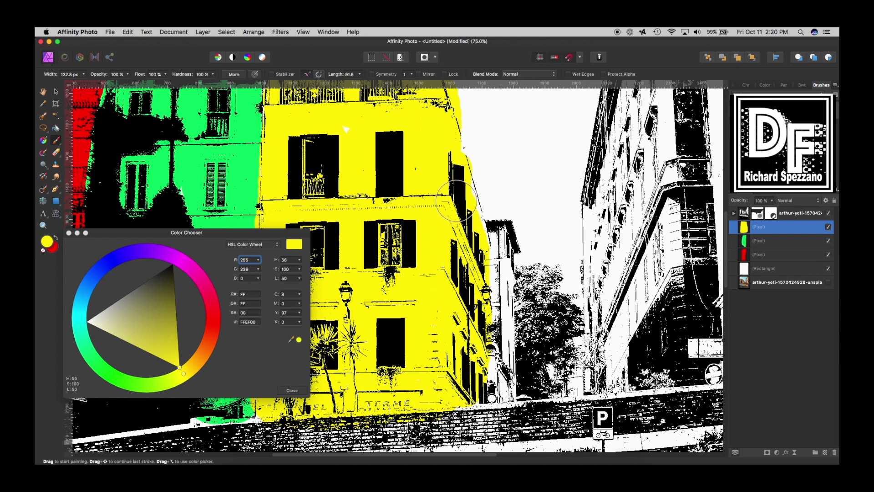
pyautogui.press('[')
pyautogui.moveTo(454, 155)
pyautogui.mouseDown()
pyautogui.moveTo(478, 232)
pyautogui.moveTo(478, 372)
pyautogui.mouseUp()
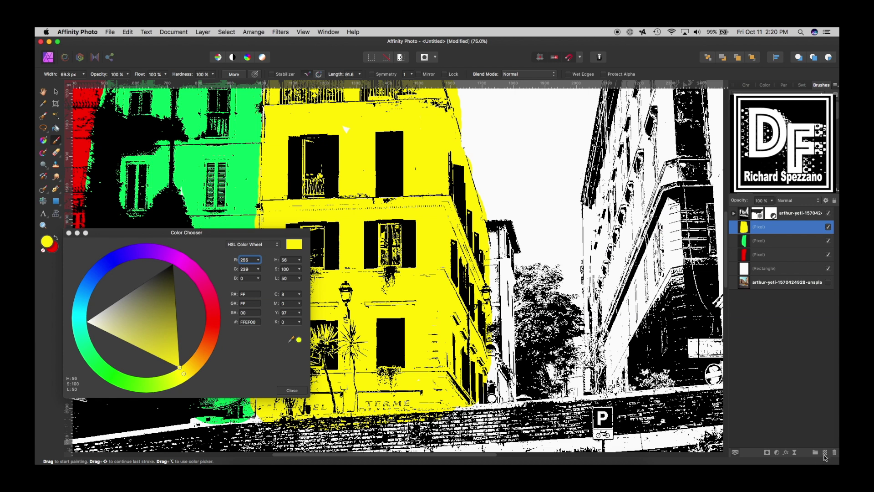
# On a new pixel layer, paint the narrow building behind the yellow one blue (003BFF) and erase the overspill along its outer edge
pyautogui.click(825, 453)
pyautogui.click(101, 272)
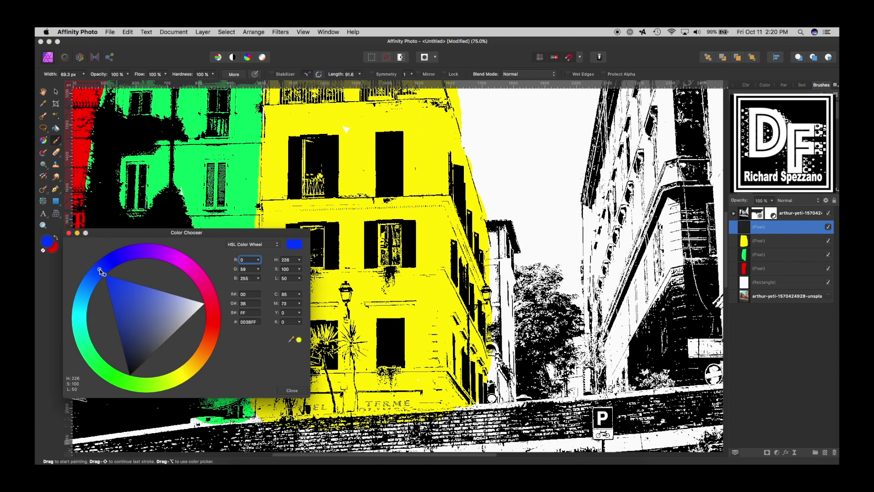
pyautogui.moveTo(498, 233)
pyautogui.mouseDown()
pyautogui.moveTo(497, 393)
pyautogui.moveTo(507, 392)
pyautogui.moveTo(511, 240)
pyautogui.moveTo(503, 231)
pyautogui.moveTo(513, 270)
pyautogui.mouseUp()
pyautogui.moveTo(495, 310)
pyautogui.mouseDown()
pyautogui.moveTo(480, 326)
pyautogui.moveTo(511, 332)
pyautogui.mouseUp()
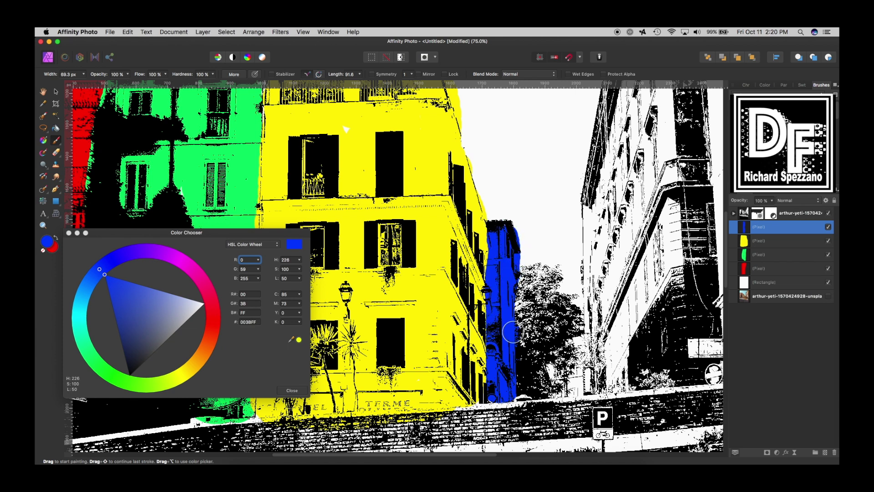
pyautogui.click(54, 152)
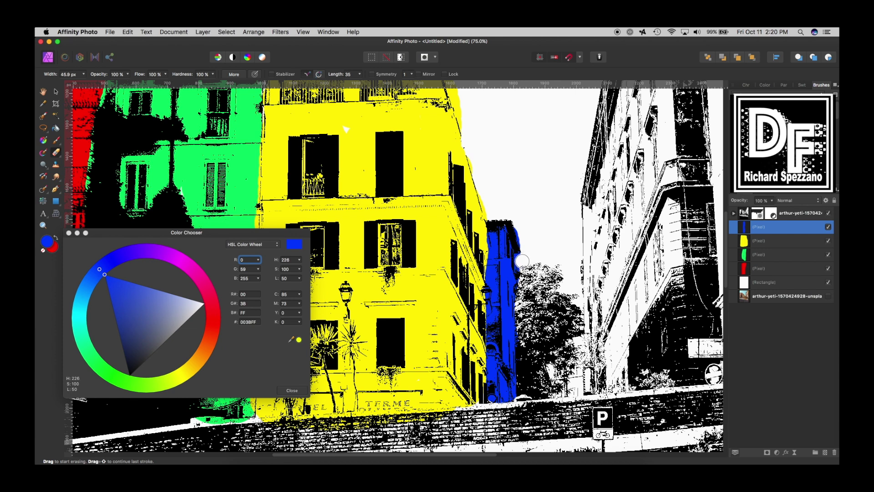
pyautogui.moveTo(521, 259)
pyautogui.mouseDown()
pyautogui.moveTo(521, 274)
pyautogui.moveTo(517, 221)
pyautogui.moveTo(522, 305)
pyautogui.mouseUp()
pyautogui.click(57, 92)
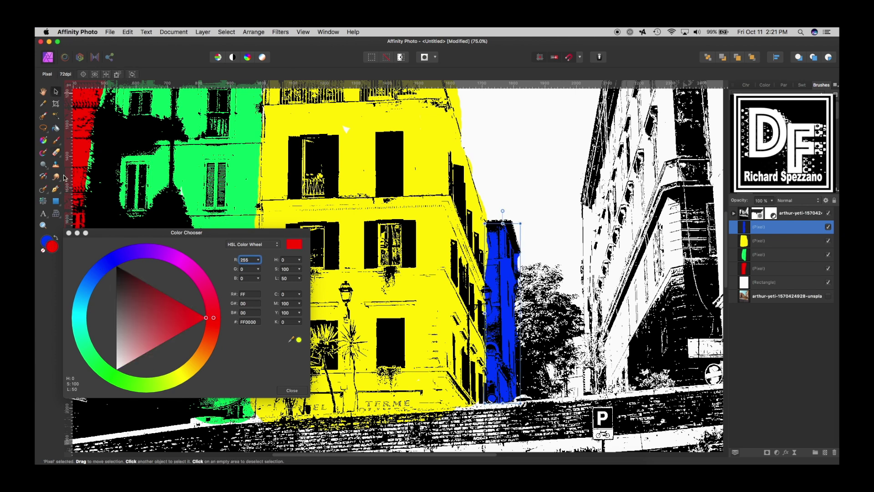
pyautogui.click(56, 141)
pyautogui.press('super+z')
pyautogui.click(136, 152)
# Add another pixel layer and paint the tall building across the street blue (003BFF) with a 160.4 px brush
pyautogui.press('super+minus')
pyautogui.press('super+minus')
pyautogui.press('super+minus')
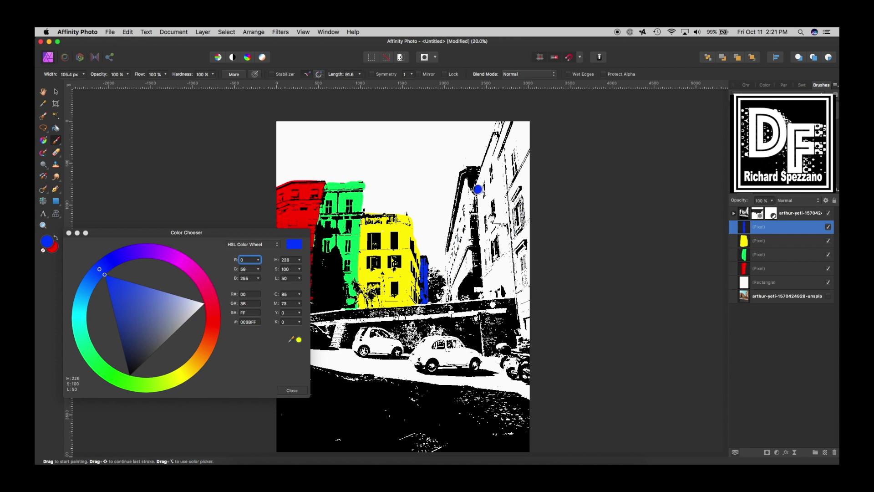
pyautogui.click(824, 452)
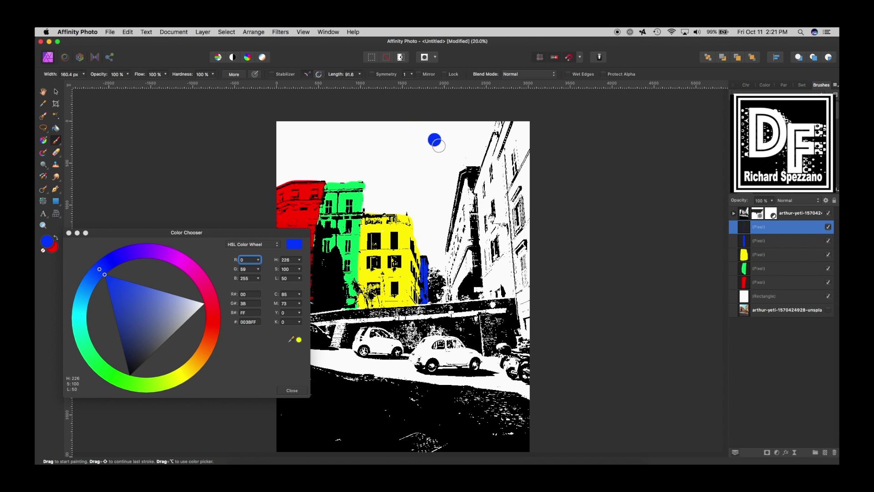
pyautogui.moveTo(483, 186)
pyautogui.mouseDown()
pyautogui.moveTo(488, 294)
pyautogui.moveTo(481, 184)
pyautogui.moveTo(497, 140)
pyautogui.moveTo(483, 180)
pyautogui.moveTo(495, 163)
pyautogui.moveTo(504, 285)
pyautogui.moveTo(497, 294)
pyautogui.moveTo(507, 295)
pyautogui.moveTo(498, 165)
pyautogui.moveTo(505, 297)
pyautogui.moveTo(498, 152)
pyautogui.mouseUp()
pyautogui.press('super+z')
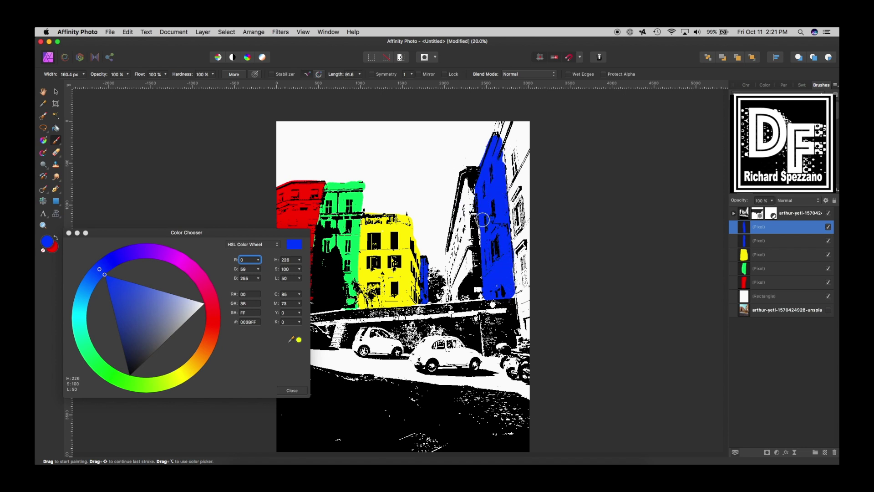
# Paint the receding facade beside the tall blue building magenta (FA00FF) on a new pixel layer
pyautogui.click(181, 375)
pyautogui.click(80, 296)
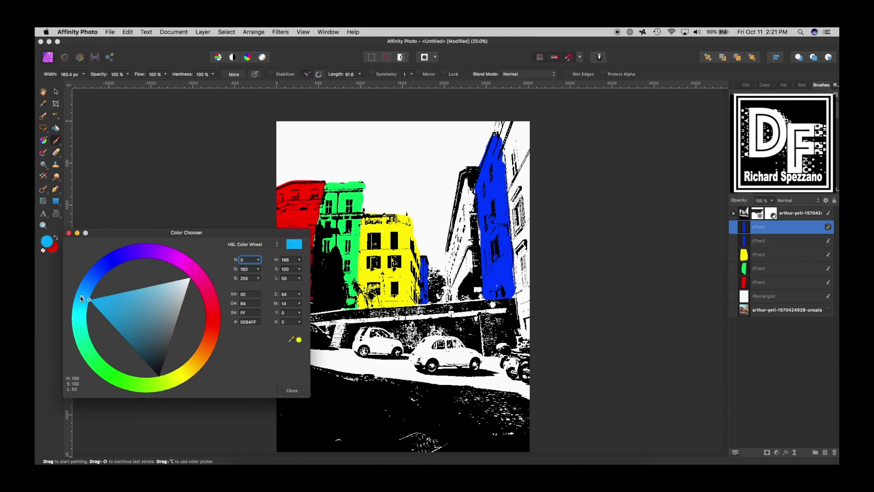
pyautogui.click(175, 262)
pyautogui.moveTo(175, 261); pyautogui.dragTo(178, 260)
pyautogui.moveTo(464, 203)
pyautogui.mouseDown()
pyautogui.moveTo(461, 248)
pyautogui.moveTo(468, 225)
pyautogui.mouseUp()
pyautogui.press('super+z')
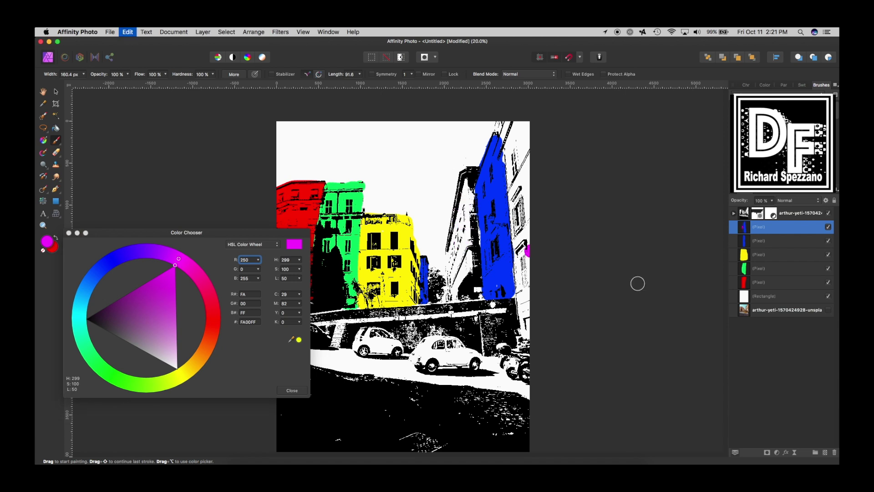
pyautogui.click(827, 454)
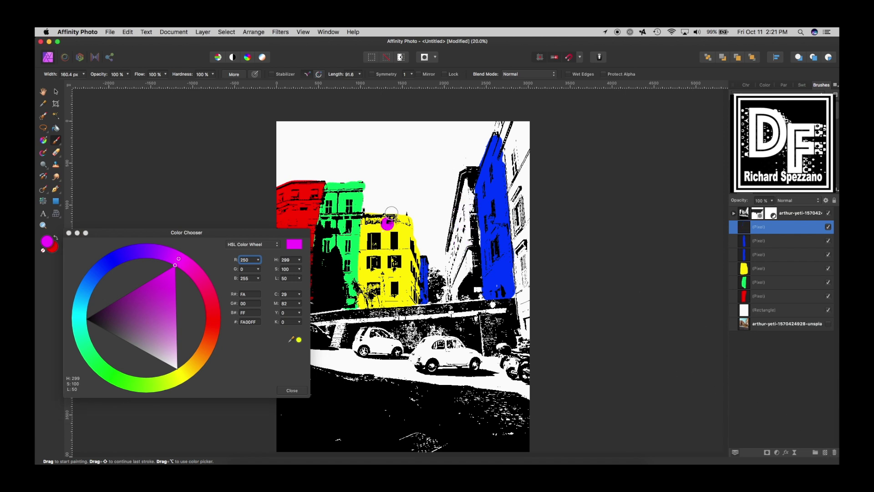
pyautogui.moveTo(469, 182)
pyautogui.mouseDown()
pyautogui.moveTo(473, 294)
pyautogui.moveTo(452, 295)
pyautogui.moveTo(465, 191)
pyautogui.moveTo(455, 233)
pyautogui.moveTo(459, 284)
pyautogui.moveTo(471, 222)
pyautogui.moveTo(474, 293)
pyautogui.moveTo(482, 208)
pyautogui.mouseUp()
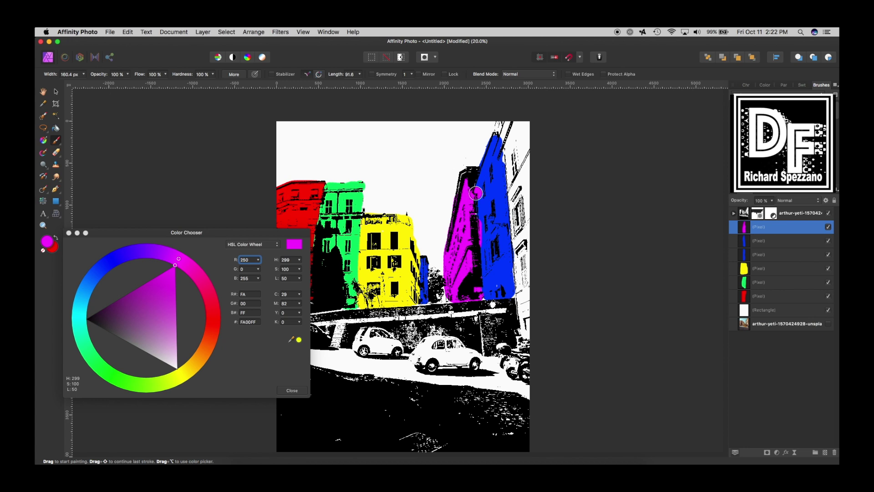
# On a new pixel layer, paint the building at the image's right edge orange (FF6C00) and erase the spill over the blue building
pyautogui.click(527, 163)
pyautogui.moveTo(214, 323); pyautogui.dragTo(214, 352)
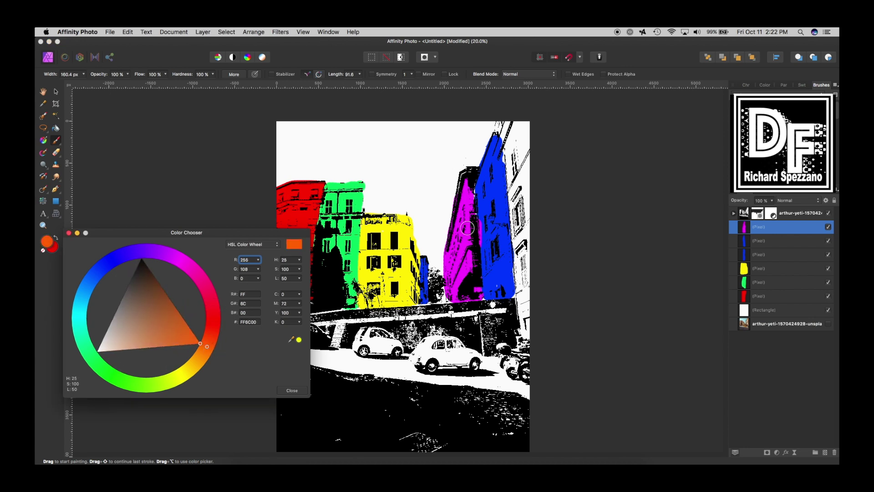
pyautogui.click(826, 453)
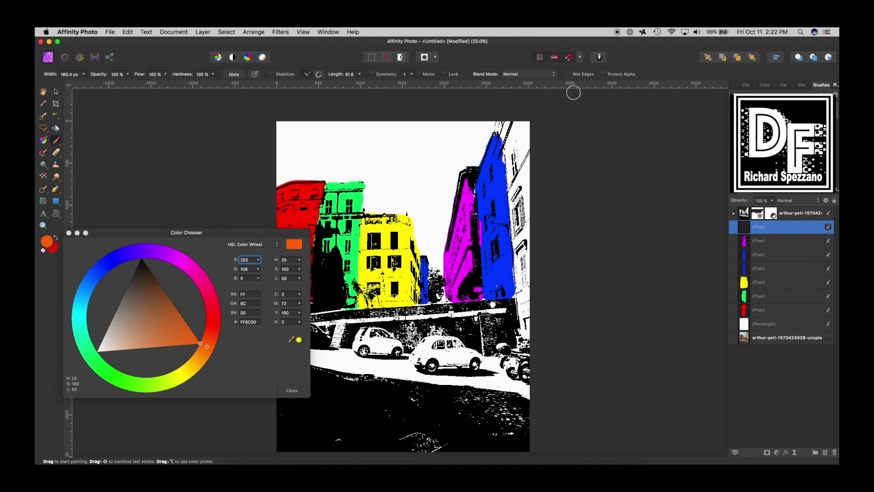
pyautogui.moveTo(530, 129)
pyautogui.mouseDown()
pyautogui.moveTo(501, 132)
pyautogui.moveTo(513, 170)
pyautogui.moveTo(519, 148)
pyautogui.moveTo(509, 143)
pyautogui.moveTo(527, 260)
pyautogui.moveTo(526, 329)
pyautogui.moveTo(514, 191)
pyautogui.moveTo(521, 135)
pyautogui.moveTo(532, 192)
pyautogui.moveTo(527, 161)
pyautogui.moveTo(509, 156)
pyautogui.moveTo(526, 308)
pyautogui.mouseUp()
pyautogui.press(']')
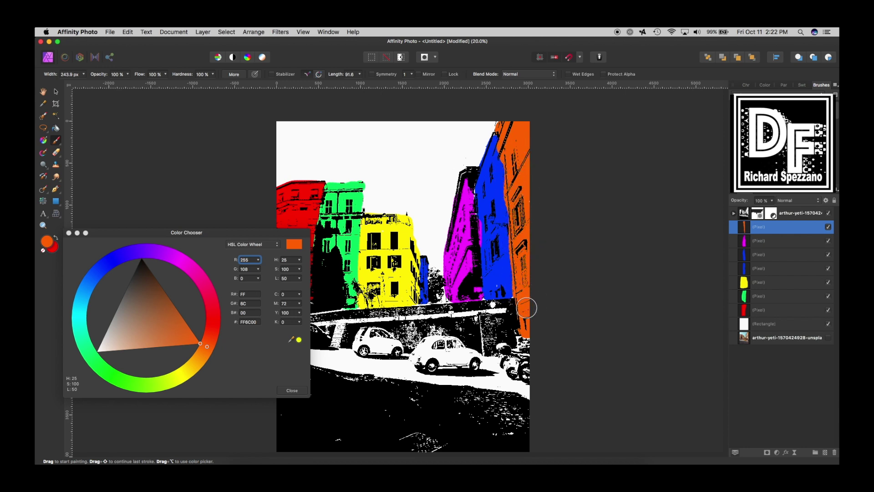
pyautogui.click(58, 152)
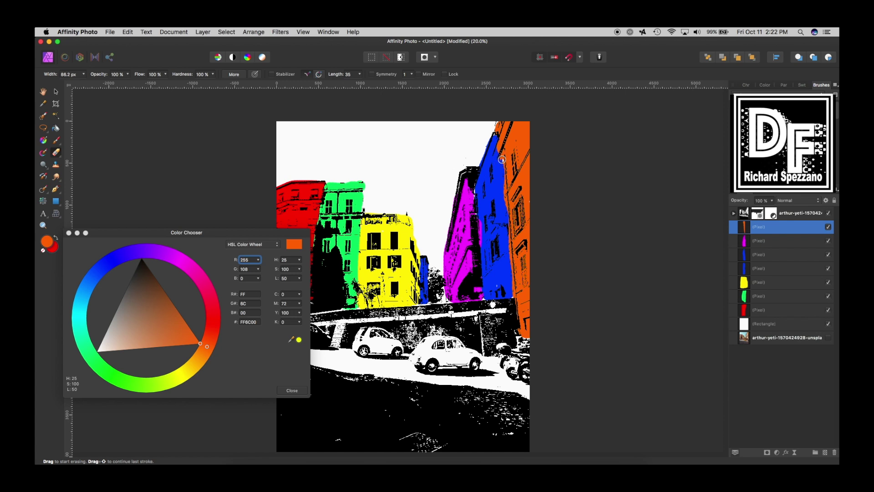
pyautogui.keyDown('shift'); pyautogui.click(511, 296); pyautogui.keyUp('shift')
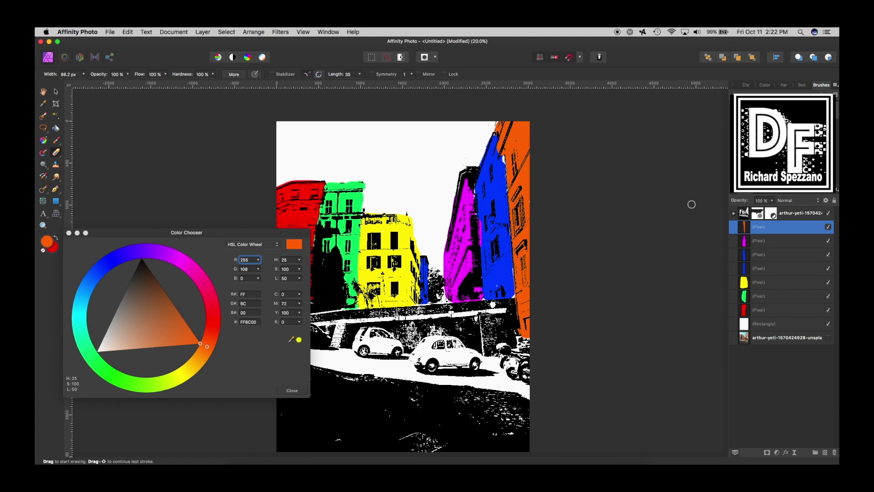
# Select the tall blue building's layer, reuse its blue (003BFF) and touch up its unpainted edges, reducing the brush to 127.3 px
pyautogui.click(745, 256)
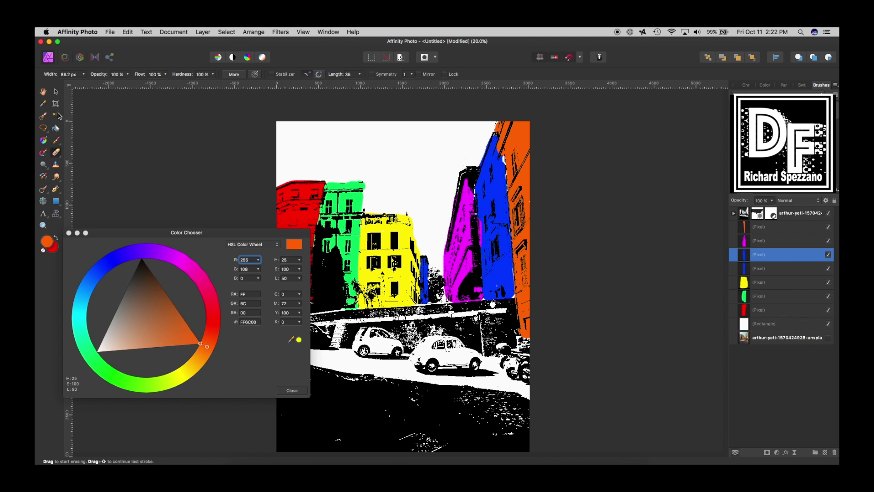
pyautogui.moveTo(300, 344); pyautogui.dragTo(485, 193)
pyautogui.click(750, 256)
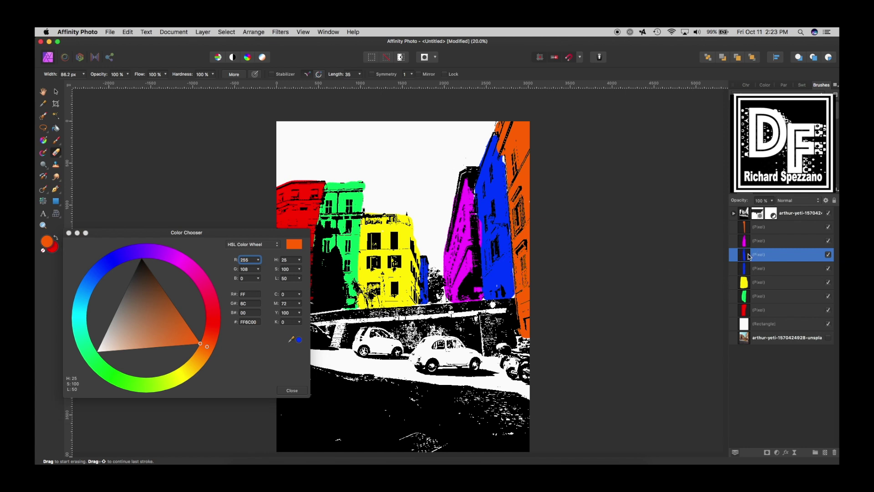
pyautogui.click(828, 254)
pyautogui.click(54, 138)
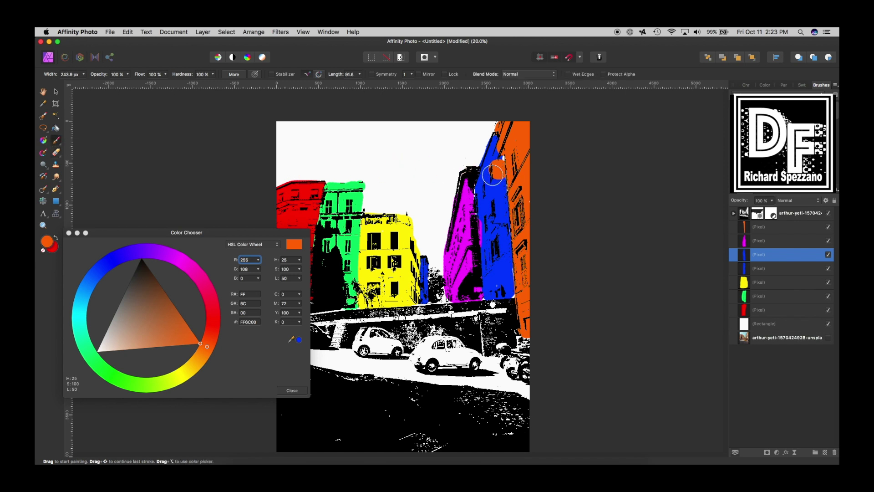
pyautogui.click(298, 340)
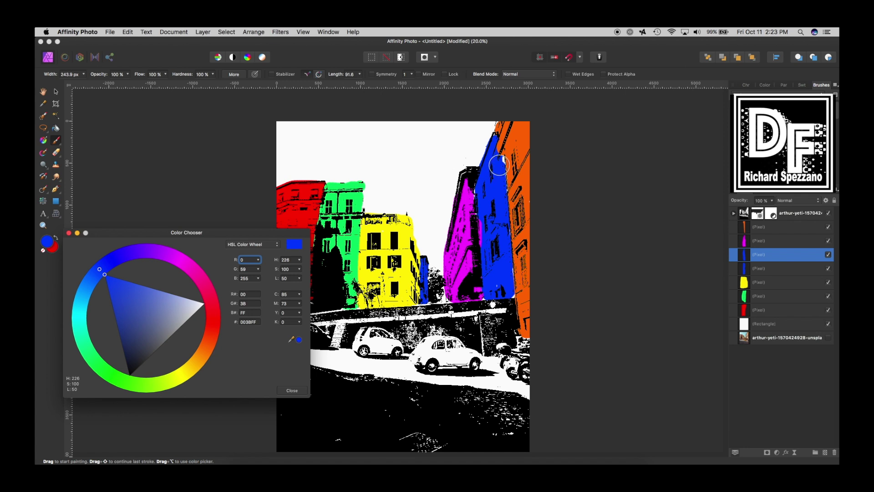
pyautogui.press('[')
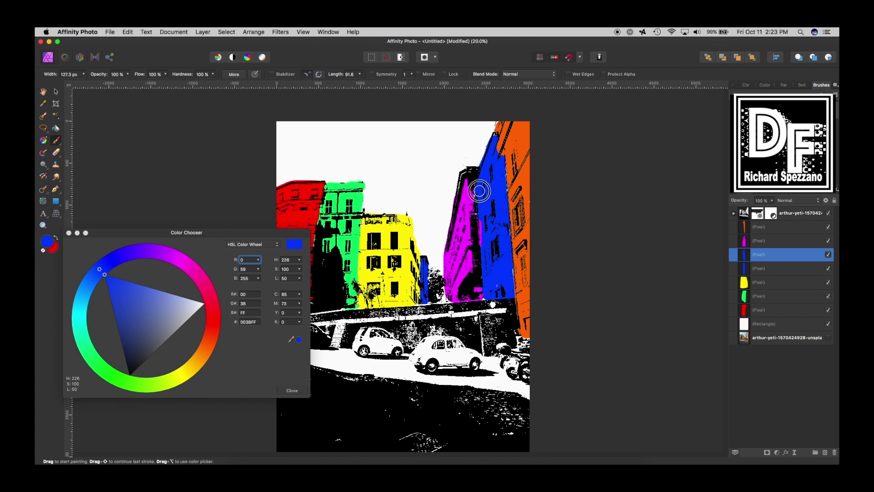
# Set the secondary color to a dark green and return to the Paint Brush
pyautogui.scroll(-3, 385, 341)
pyautogui.hscroll(-3, 385, 341)
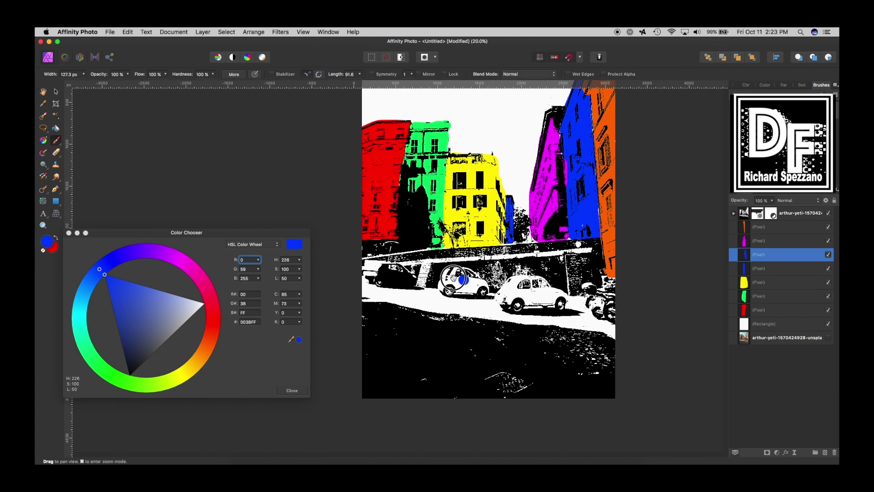
pyautogui.press('super+equal')
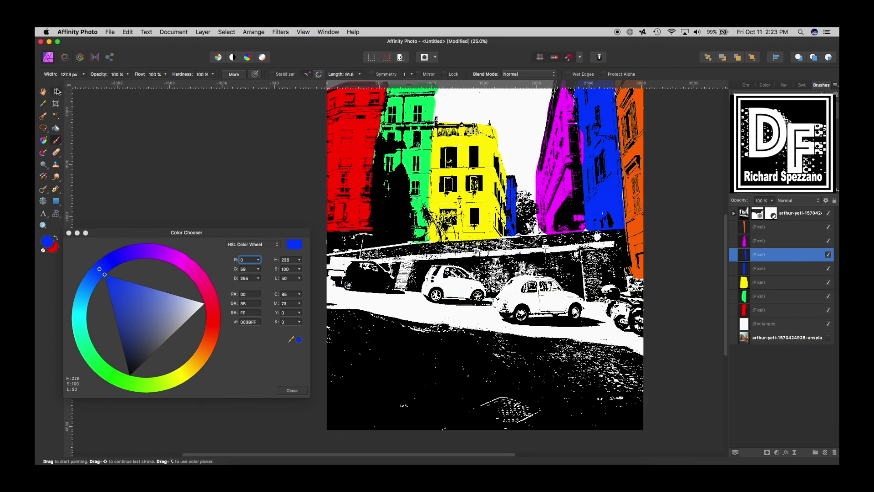
pyautogui.click(56, 91)
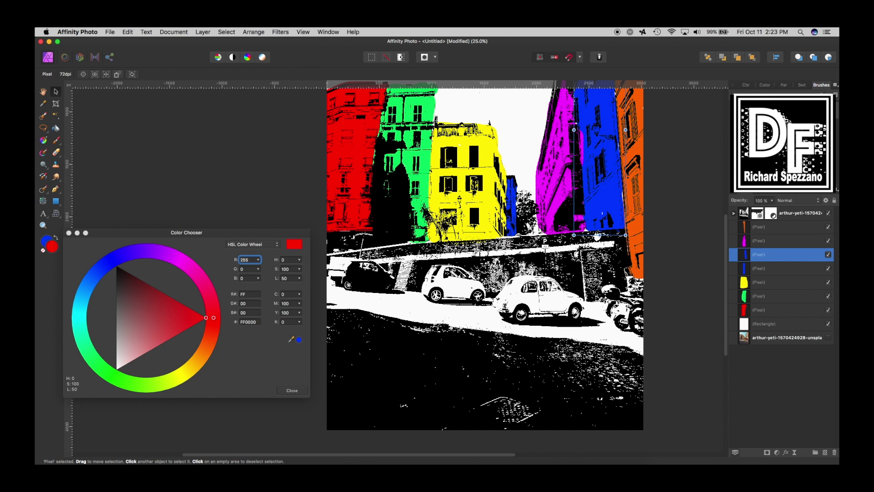
pyautogui.click(130, 383)
pyautogui.moveTo(144, 340); pyautogui.dragTo(161, 337)
pyautogui.click(57, 140)
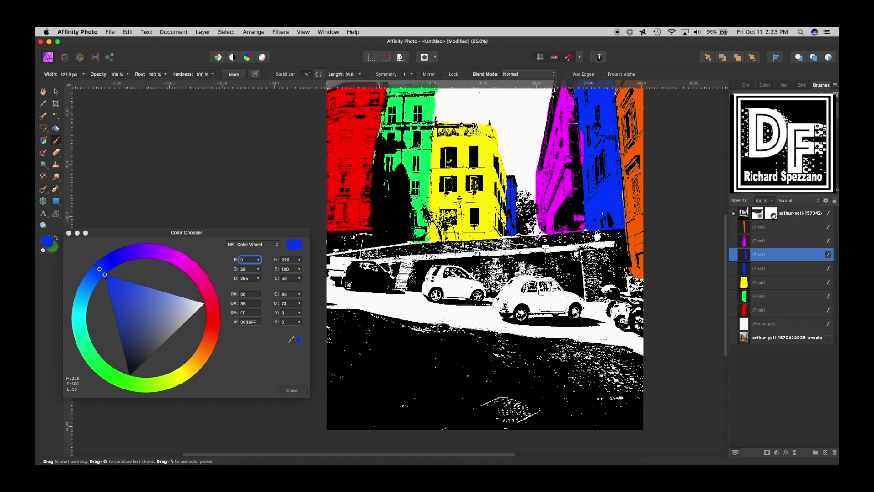
# Add a pixel layer above the tall blue building's layer and set the brush color to dark green (3C7B17)
pyautogui.click(661, 402)
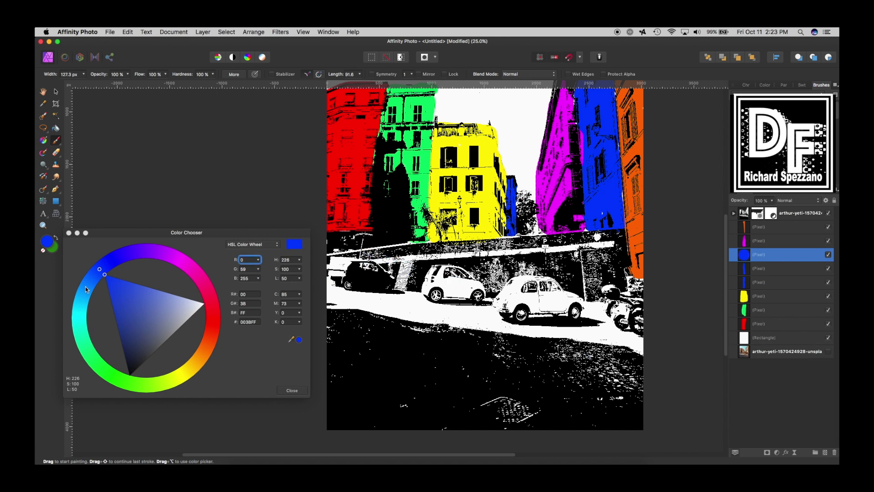
pyautogui.click(114, 379)
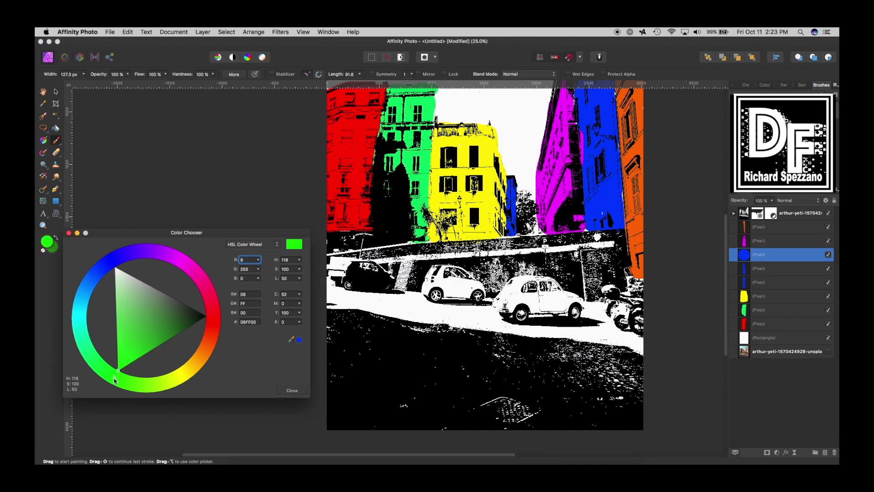
pyautogui.click(138, 389)
pyautogui.click(168, 326)
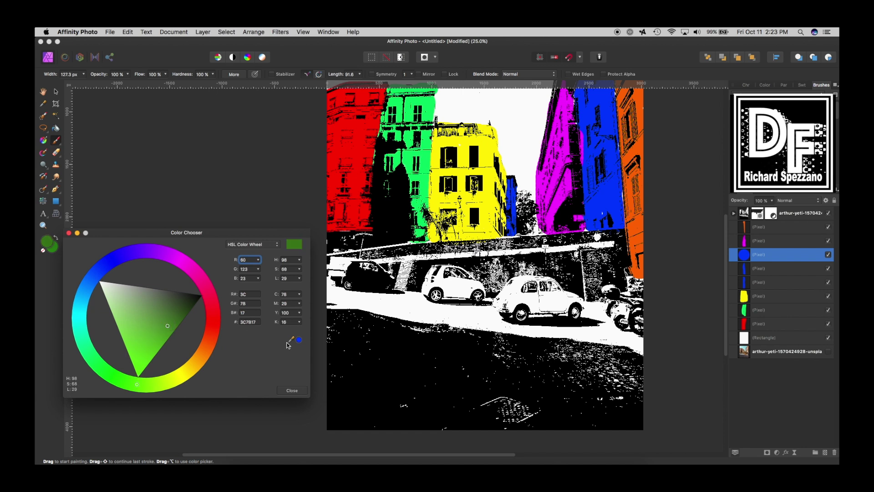
# Paint the wall behind the parked cars dark green, reducing the brush to 78.2 px for the areas around the cars
pyautogui.moveTo(386, 255)
pyautogui.mouseDown()
pyautogui.moveTo(618, 240)
pyautogui.moveTo(378, 250)
pyautogui.moveTo(329, 267)
pyautogui.moveTo(334, 256)
pyautogui.moveTo(340, 259)
pyautogui.moveTo(329, 282)
pyautogui.moveTo(330, 261)
pyautogui.moveTo(364, 238)
pyautogui.moveTo(345, 241)
pyautogui.moveTo(597, 238)
pyautogui.mouseUp()
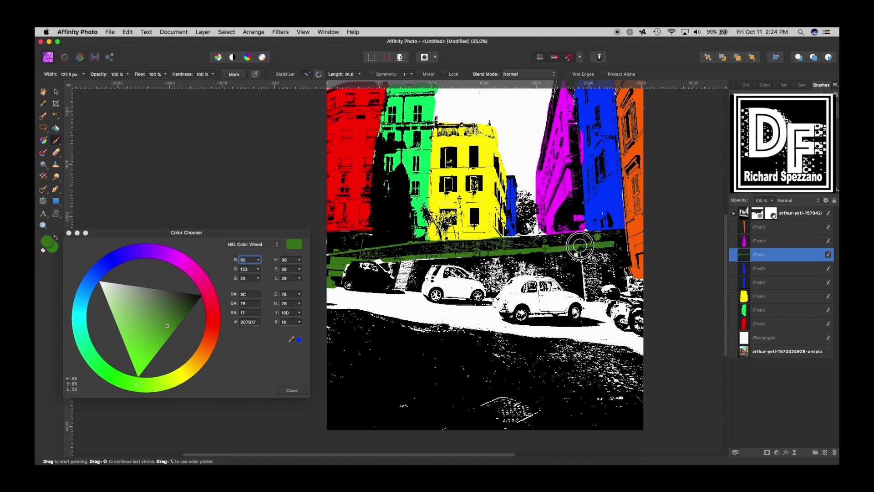
pyautogui.moveTo(594, 292)
pyautogui.mouseDown()
pyautogui.moveTo(614, 275)
pyautogui.moveTo(615, 247)
pyautogui.moveTo(594, 277)
pyautogui.mouseUp()
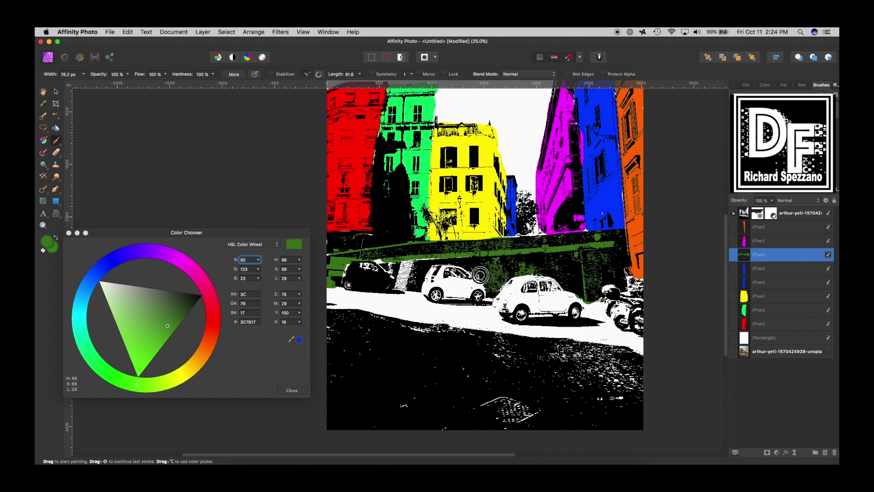
pyautogui.moveTo(453, 257)
pyautogui.mouseDown()
pyautogui.moveTo(418, 260)
pyautogui.moveTo(404, 292)
pyautogui.moveTo(396, 288)
pyautogui.moveTo(410, 256)
pyautogui.moveTo(401, 280)
pyautogui.moveTo(371, 256)
pyautogui.moveTo(327, 256)
pyautogui.mouseUp()
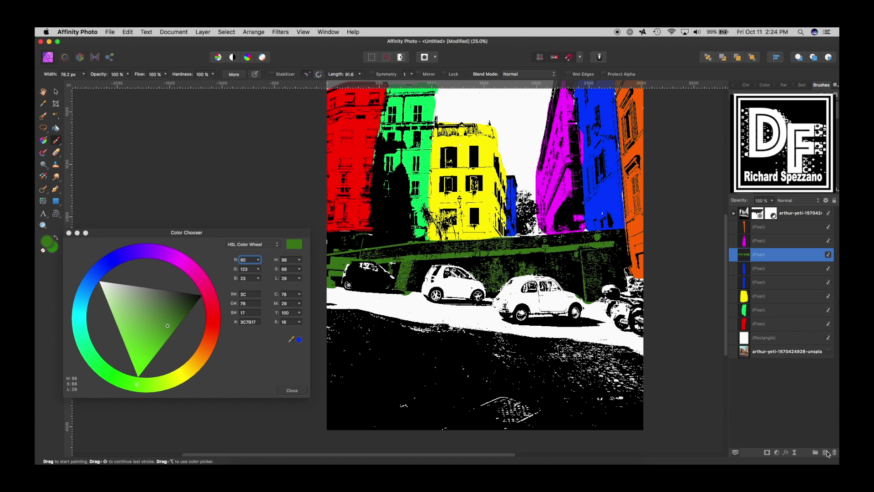
# Save the document in the Warhol folder as WarholCity2.afphoto
pyautogui.click(110, 32)
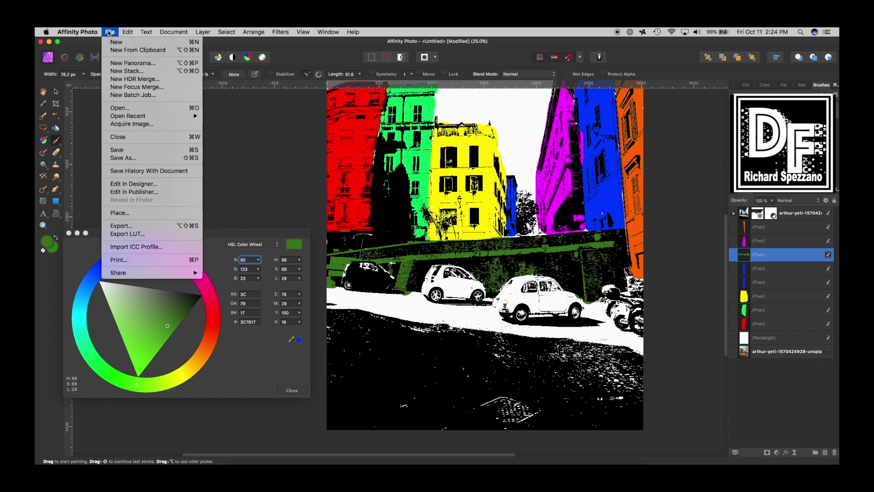
pyautogui.click(120, 150)
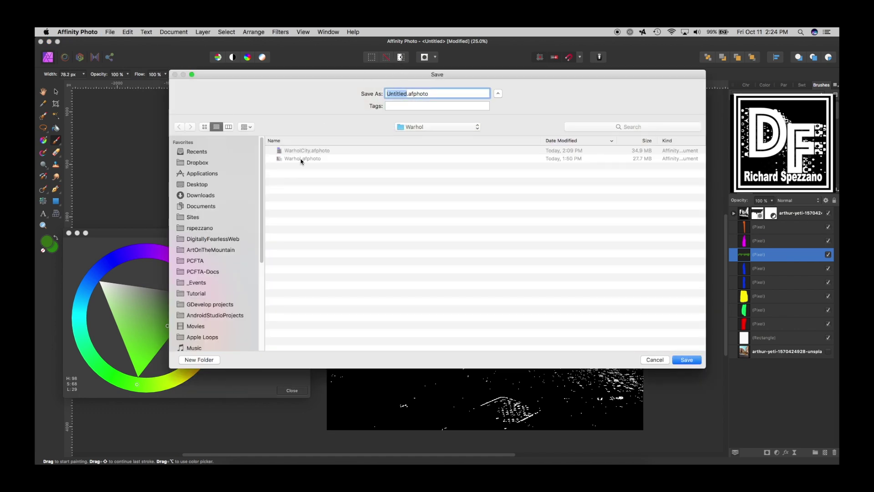
pyautogui.click(300, 151)
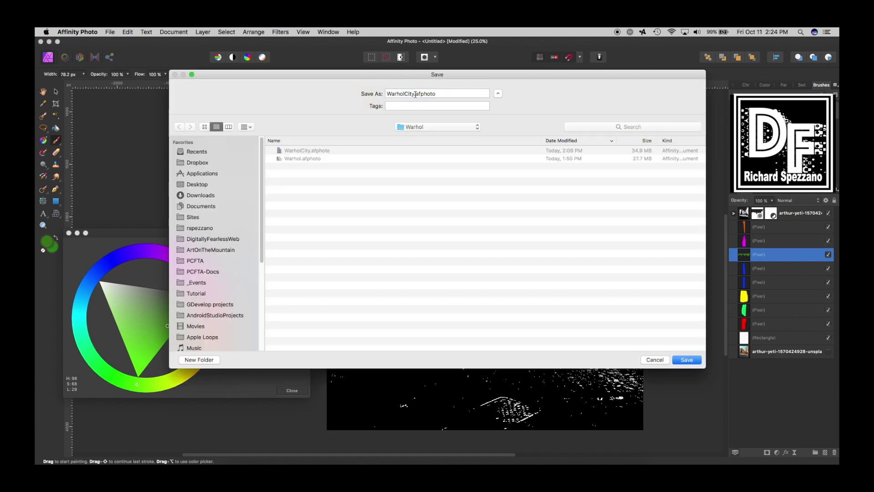
pyautogui.click(414, 94)
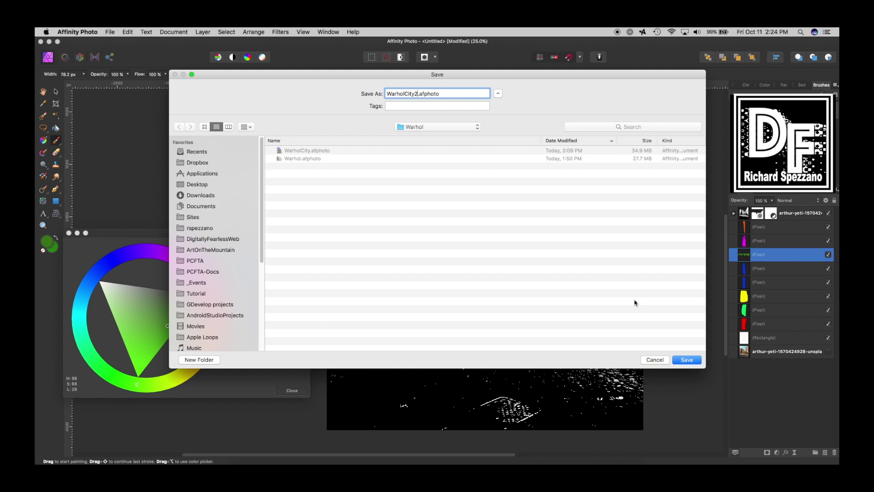
pyautogui.click(687, 360)
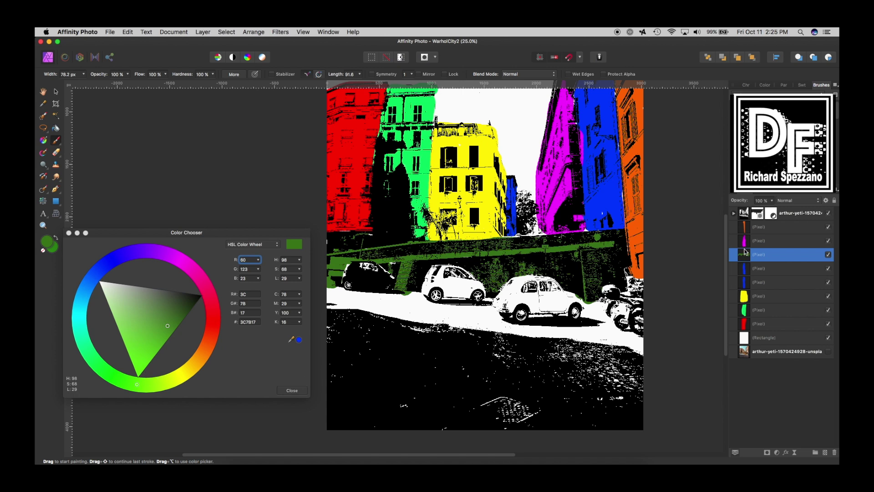
# Add a pixel layer above the dark green wall layer and set the brush color to golden yellow (E8C207)
pyautogui.click(825, 452)
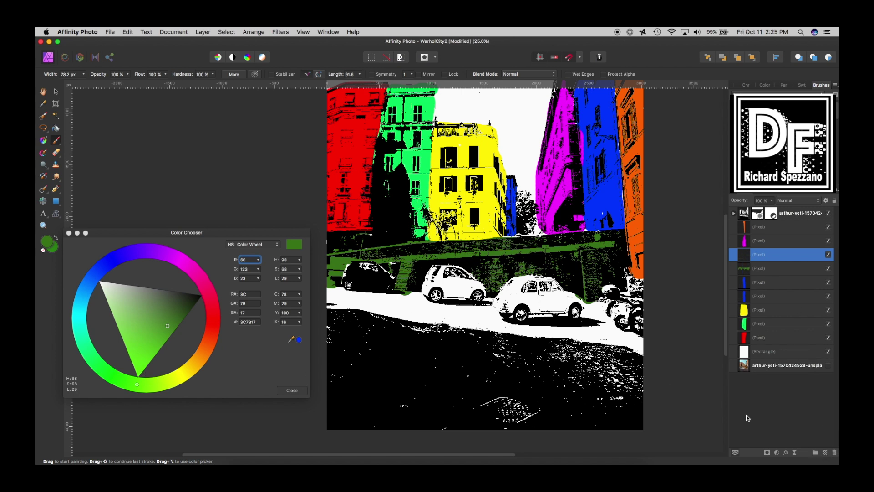
pyautogui.click(179, 380)
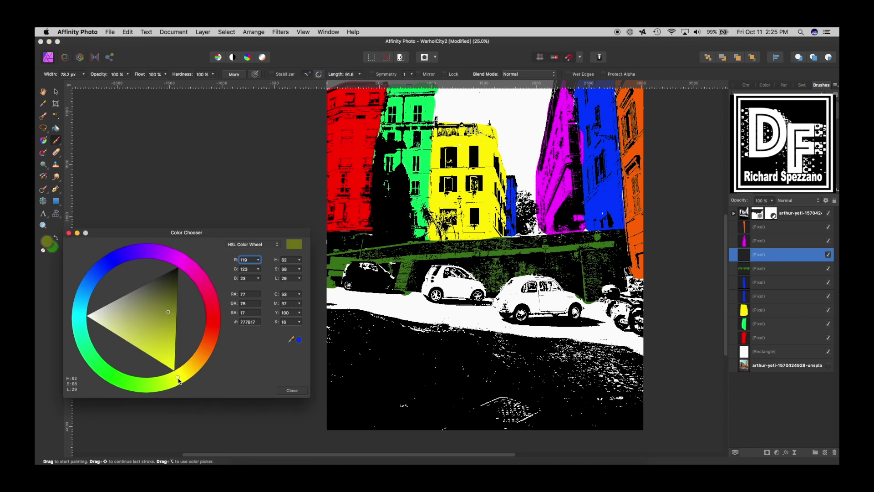
pyautogui.moveTo(179, 380)
pyautogui.mouseDown()
pyautogui.moveTo(199, 364)
pyautogui.moveTo(191, 371)
pyautogui.mouseUp()
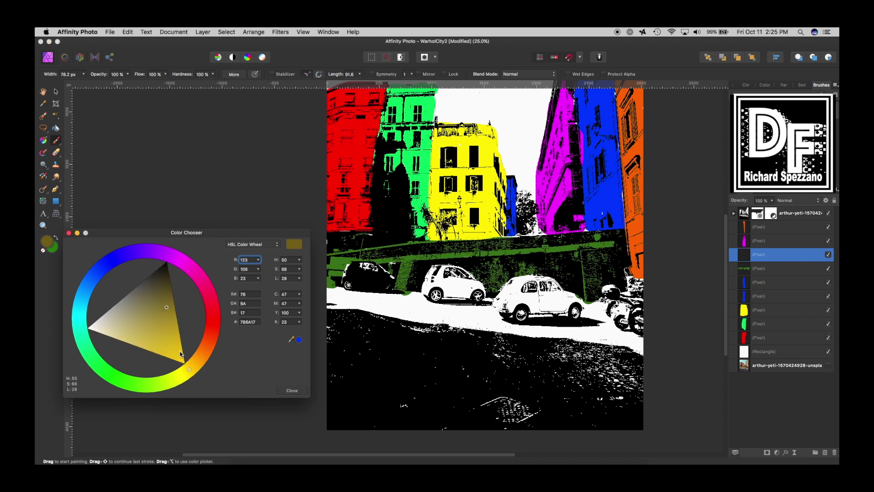
pyautogui.click(181, 354)
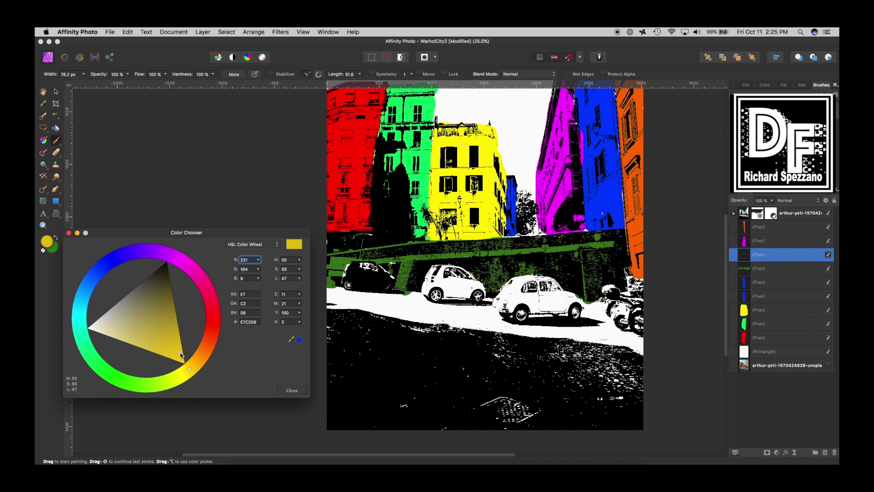
# Paint the street golden yellow, using a 157.3 px brush for the open areas and 82.1 px around the cars and motorbikes
pyautogui.click(331, 294)
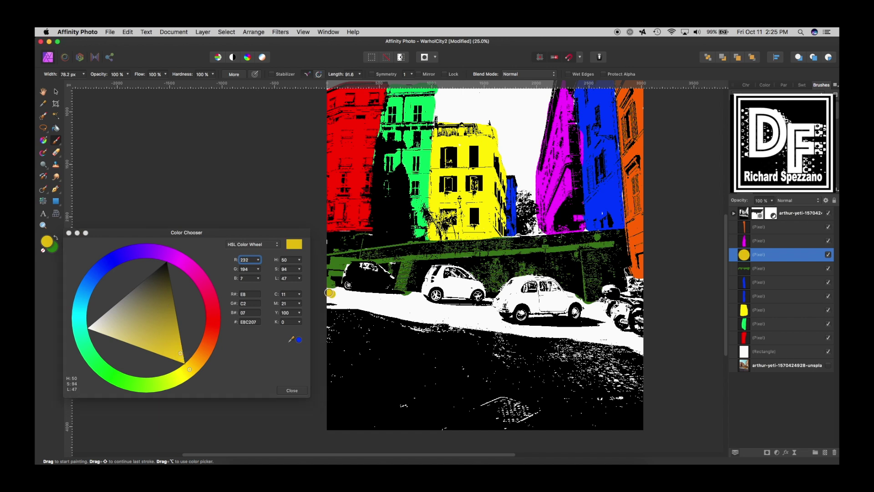
pyautogui.moveTo(335, 291)
pyautogui.mouseDown()
pyautogui.moveTo(323, 306)
pyautogui.moveTo(609, 353)
pyautogui.moveTo(502, 376)
pyautogui.moveTo(639, 376)
pyautogui.moveTo(575, 409)
pyautogui.moveTo(465, 427)
pyautogui.moveTo(588, 400)
pyautogui.mouseUp()
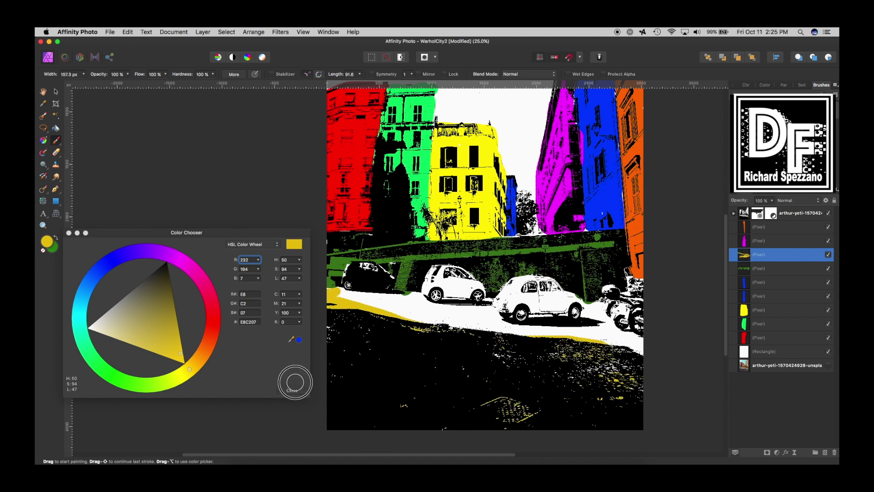
pyautogui.moveTo(332, 357)
pyautogui.mouseDown()
pyautogui.moveTo(348, 311)
pyautogui.moveTo(629, 354)
pyautogui.mouseUp()
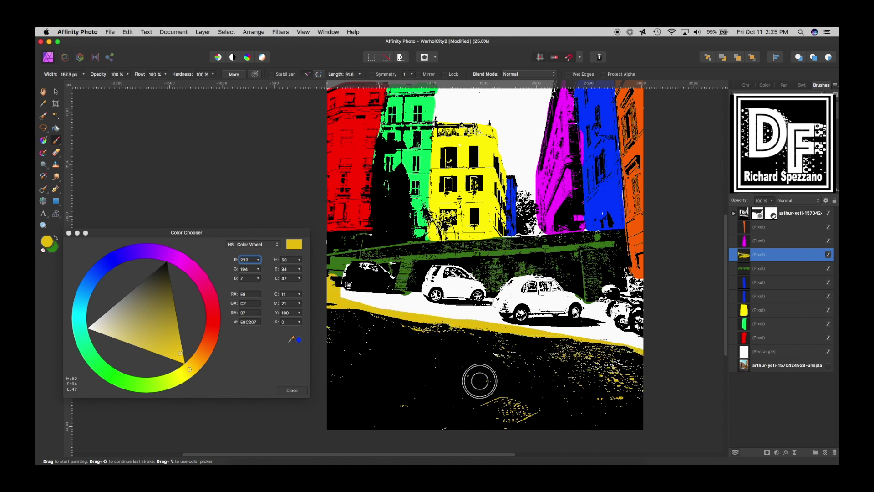
pyautogui.moveTo(526, 326)
pyautogui.mouseDown()
pyautogui.moveTo(585, 330)
pyautogui.moveTo(637, 346)
pyautogui.moveTo(586, 316)
pyautogui.moveTo(587, 305)
pyautogui.moveTo(602, 304)
pyautogui.moveTo(611, 326)
pyautogui.moveTo(587, 322)
pyautogui.mouseUp()
pyautogui.moveTo(521, 328)
pyautogui.mouseDown()
pyautogui.moveTo(491, 318)
pyautogui.moveTo(489, 311)
pyautogui.moveTo(503, 324)
pyautogui.moveTo(488, 298)
pyautogui.moveTo(439, 309)
pyautogui.moveTo(412, 291)
pyautogui.moveTo(489, 326)
pyautogui.moveTo(447, 325)
pyautogui.moveTo(487, 317)
pyautogui.moveTo(337, 297)
pyautogui.moveTo(411, 297)
pyautogui.moveTo(339, 297)
pyautogui.moveTo(325, 276)
pyautogui.moveTo(395, 311)
pyautogui.moveTo(460, 320)
pyautogui.moveTo(404, 305)
pyautogui.moveTo(451, 314)
pyautogui.moveTo(485, 309)
pyautogui.moveTo(478, 314)
pyautogui.moveTo(507, 325)
pyautogui.mouseUp()
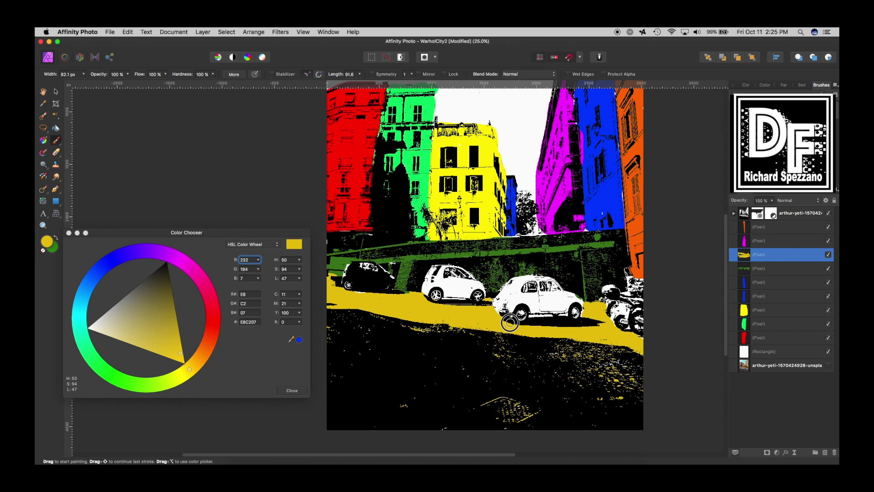
pyautogui.moveTo(533, 318)
pyautogui.mouseDown()
pyautogui.moveTo(567, 318)
pyautogui.moveTo(551, 319)
pyautogui.mouseUp()
pyautogui.moveTo(445, 301); pyautogui.dragTo(468, 303)
pyautogui.moveTo(363, 298); pyautogui.dragTo(333, 295)
# Add a pixel layer above the orange building's layer and paint the middle car blue (0717E8) with a 134.9 px brush
pyautogui.click(754, 228)
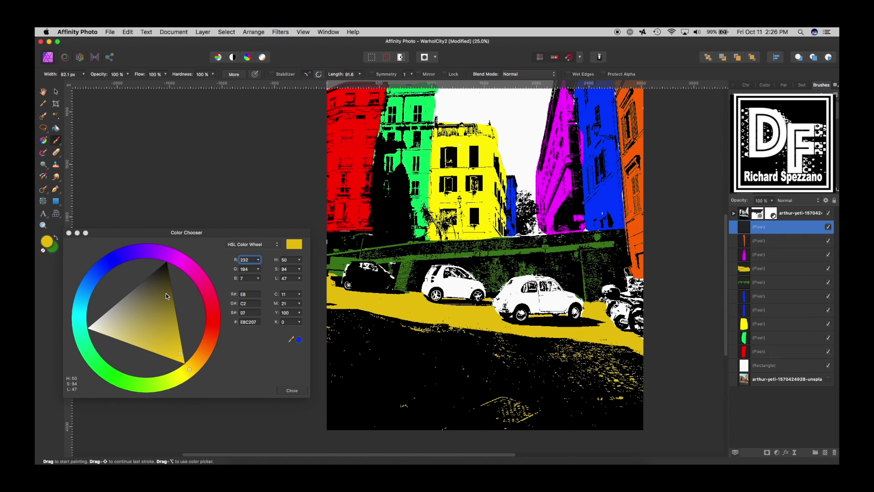
pyautogui.click(108, 264)
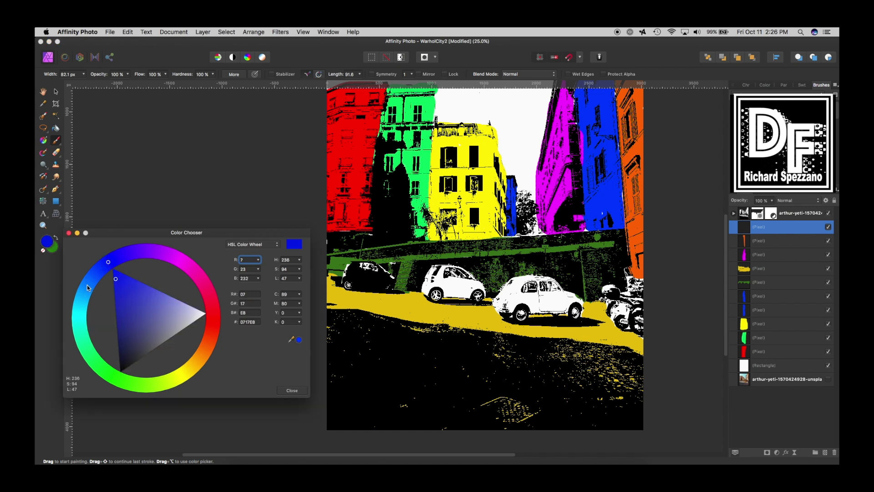
pyautogui.moveTo(449, 294)
pyautogui.mouseDown()
pyautogui.moveTo(482, 290)
pyautogui.moveTo(453, 282)
pyautogui.moveTo(428, 292)
pyautogui.moveTo(429, 270)
pyautogui.moveTo(438, 267)
pyautogui.moveTo(458, 269)
pyautogui.moveTo(481, 293)
pyautogui.moveTo(438, 292)
pyautogui.moveTo(466, 288)
pyautogui.moveTo(438, 279)
pyautogui.moveTo(453, 283)
pyautogui.moveTo(431, 288)
pyautogui.mouseUp()
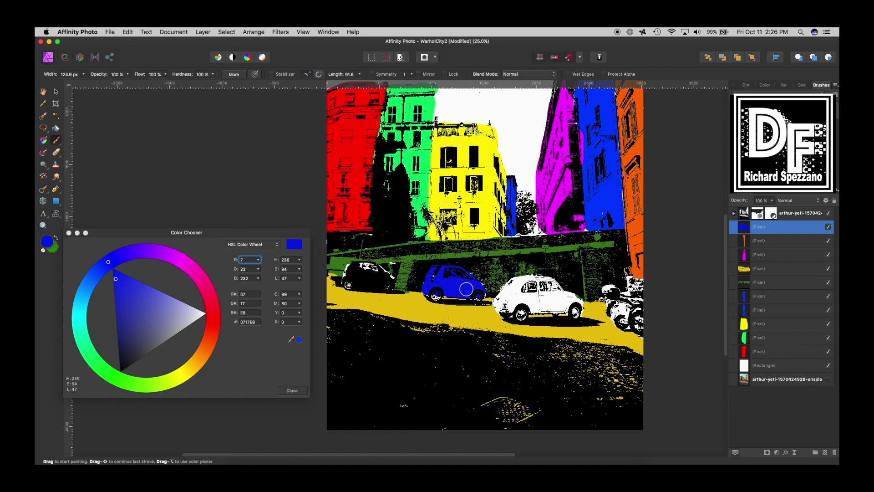
pyautogui.click(526, 328)
# Add another pixel layer and paint the large white car in front bright green (0AFF00)
pyautogui.click(825, 453)
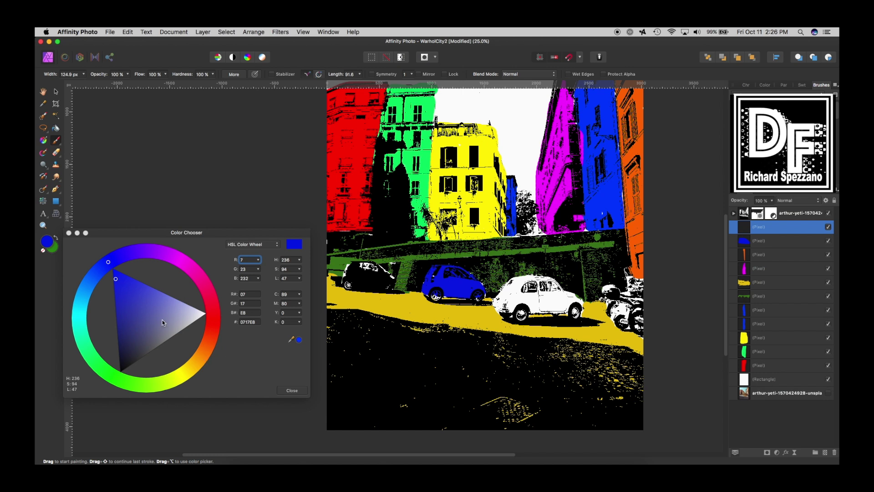
pyautogui.click(117, 377)
pyautogui.moveTo(116, 365); pyautogui.dragTo(119, 370)
pyautogui.moveTo(505, 303)
pyautogui.mouseDown()
pyautogui.moveTo(512, 285)
pyautogui.moveTo(500, 305)
pyautogui.moveTo(520, 314)
pyautogui.moveTo(523, 305)
pyautogui.moveTo(575, 313)
pyautogui.moveTo(535, 308)
pyautogui.moveTo(534, 292)
pyautogui.moveTo(515, 283)
pyautogui.moveTo(535, 281)
pyautogui.moveTo(559, 293)
pyautogui.moveTo(516, 299)
pyautogui.moveTo(558, 293)
pyautogui.moveTo(579, 310)
pyautogui.moveTo(535, 280)
pyautogui.moveTo(499, 303)
pyautogui.moveTo(523, 281)
pyautogui.mouseUp()
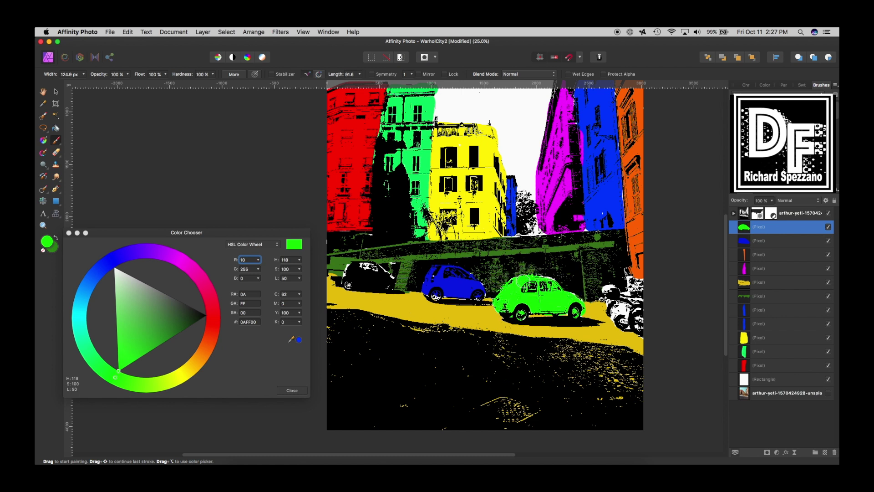
# Add a pixel layer above the green car's layer and paint the parked motorbikes red (F7081E)
pyautogui.click(826, 452)
pyautogui.click(213, 313)
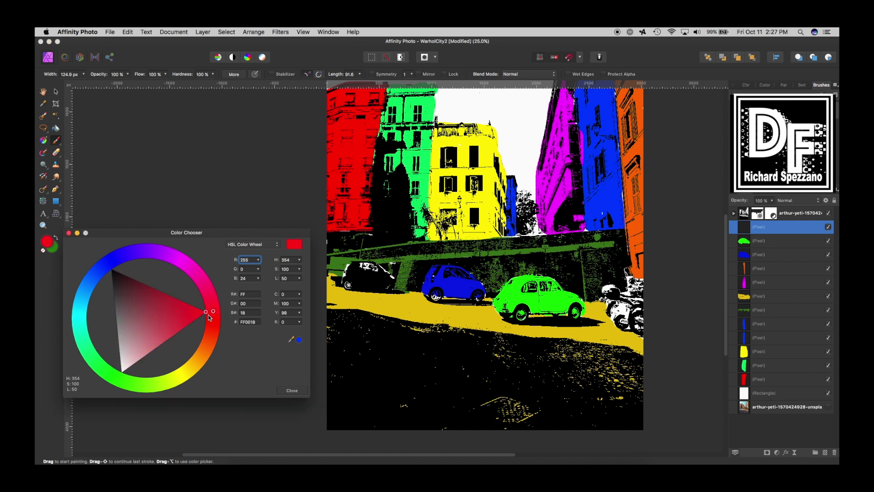
pyautogui.moveTo(635, 298)
pyautogui.mouseDown()
pyautogui.moveTo(607, 290)
pyautogui.moveTo(615, 318)
pyautogui.moveTo(639, 329)
pyautogui.moveTo(631, 278)
pyautogui.moveTo(642, 283)
pyautogui.moveTo(625, 297)
pyautogui.moveTo(609, 288)
pyautogui.moveTo(623, 304)
pyautogui.mouseUp()
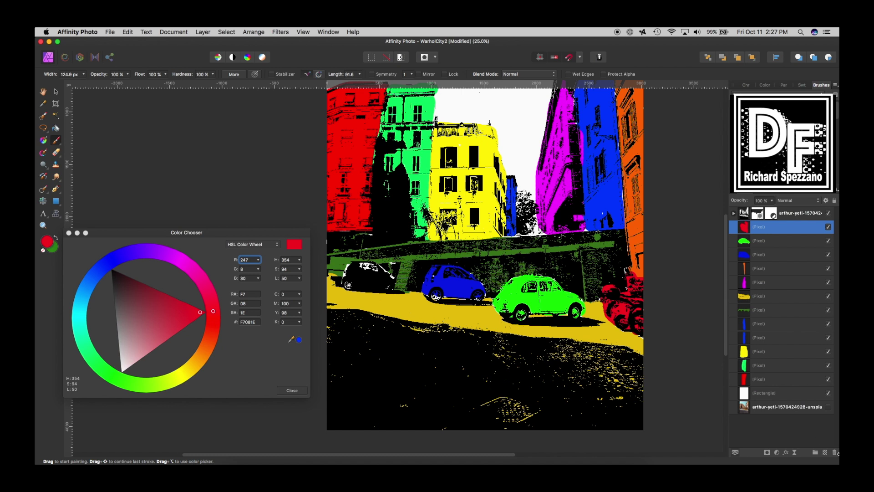
# Add a pixel layer above the motorbikes' layer and paint the dark parked car magenta (F708C0), undoing and repainting the first strokes
pyautogui.click(825, 452)
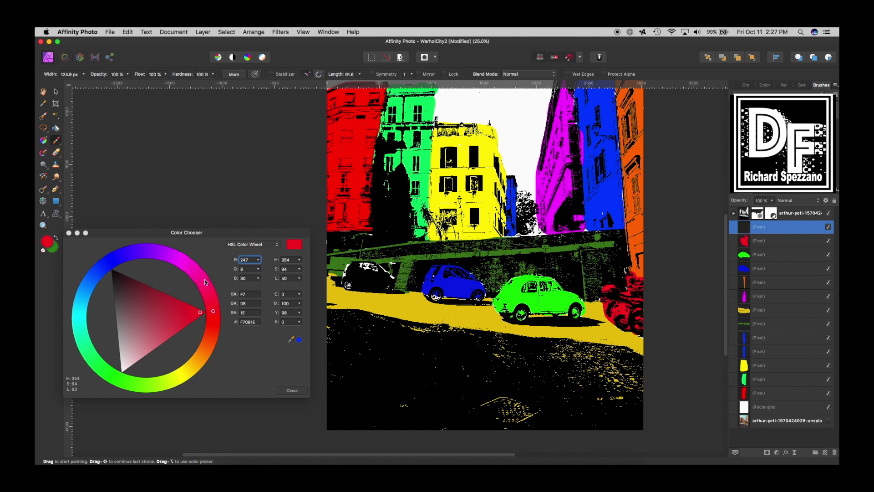
pyautogui.click(194, 270)
pyautogui.moveTo(357, 271)
pyautogui.mouseDown()
pyautogui.moveTo(372, 271)
pyautogui.moveTo(352, 271)
pyautogui.moveTo(348, 281)
pyautogui.moveTo(366, 272)
pyautogui.moveTo(388, 278)
pyautogui.moveTo(370, 268)
pyautogui.moveTo(395, 271)
pyautogui.moveTo(385, 273)
pyautogui.mouseUp()
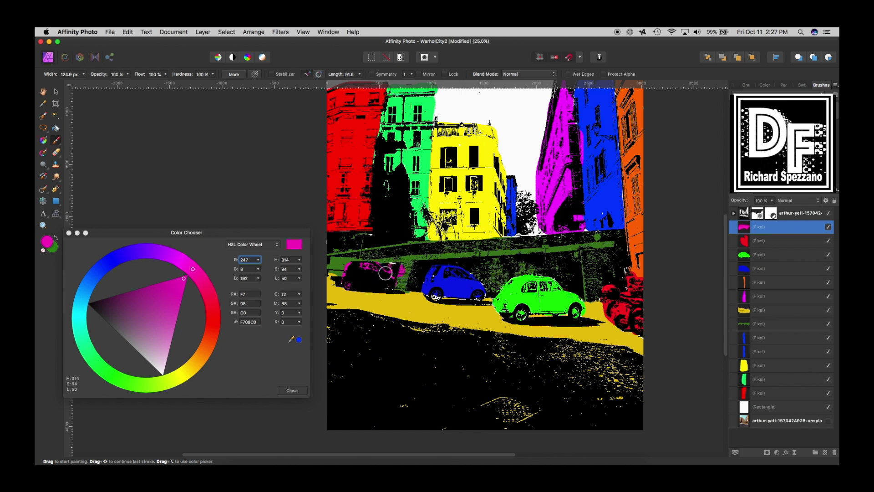
pyautogui.hotkey('ctrl', 'z')
pyautogui.hotkey('ctrl', 'z')
pyautogui.moveTo(362, 266)
pyautogui.mouseDown()
pyautogui.moveTo(347, 273)
pyautogui.moveTo(360, 277)
pyautogui.mouseUp()
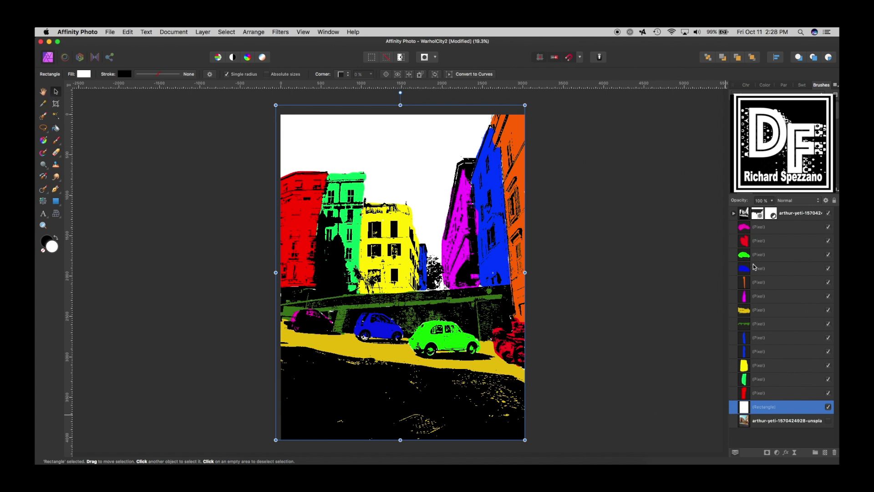
# Change the background rectangle's fill to purple (7300F8) to color the sky, and close the color chooser
pyautogui.click(769, 394)
pyautogui.click(743, 408)
pyautogui.doubleClick(54, 246)
pyautogui.moveTo(672, 169)
pyautogui.mouseDown()
pyautogui.moveTo(714, 185)
pyautogui.moveTo(720, 239)
pyautogui.moveTo(707, 285)
pyautogui.moveTo(673, 301)
pyautogui.moveTo(635, 290)
pyautogui.moveTo(610, 261)
pyautogui.moveTo(607, 241)
pyautogui.moveTo(691, 190)
pyautogui.moveTo(681, 258)
pyautogui.moveTo(636, 237)
pyautogui.moveTo(607, 237)
pyautogui.moveTo(618, 196)
pyautogui.moveTo(637, 188)
pyautogui.moveTo(613, 230)
pyautogui.moveTo(642, 189)
pyautogui.moveTo(659, 186)
pyautogui.moveTo(650, 182)
pyautogui.moveTo(644, 263)
pyautogui.moveTo(648, 187)
pyautogui.moveTo(651, 202)
pyautogui.moveTo(663, 168)
pyautogui.moveTo(691, 173)
pyautogui.moveTo(685, 168)
pyautogui.moveTo(665, 206)
pyautogui.moveTo(681, 168)
pyautogui.moveTo(665, 168)
pyautogui.moveTo(674, 170)
pyautogui.mouseUp()
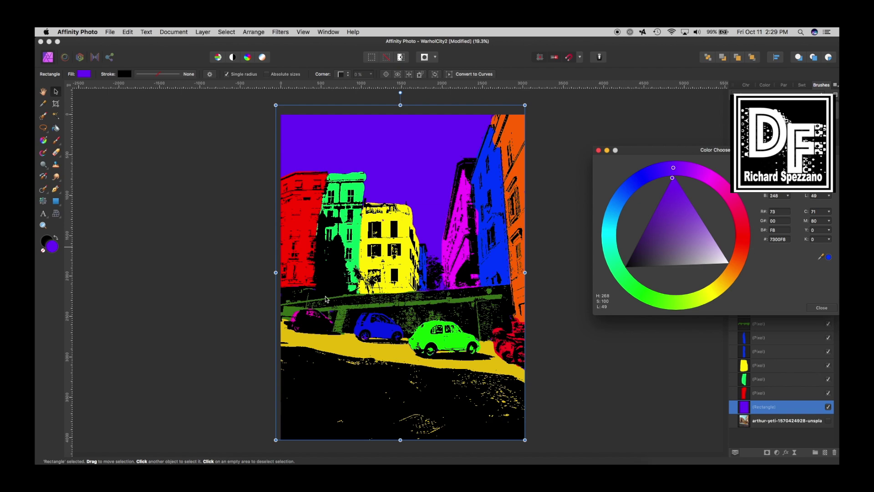
pyautogui.click(43, 91)
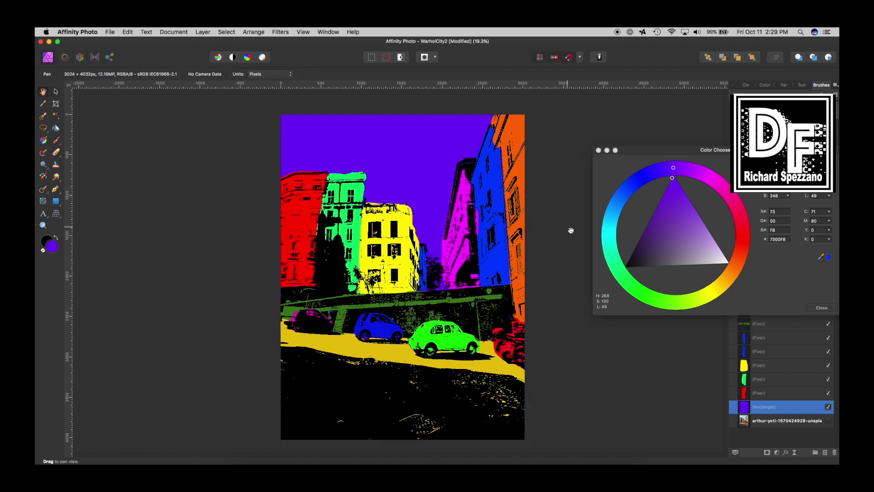
pyautogui.moveTo(598, 150); pyautogui.dragTo(100, 141)
pyautogui.click(63, 141)
pyautogui.click(56, 91)
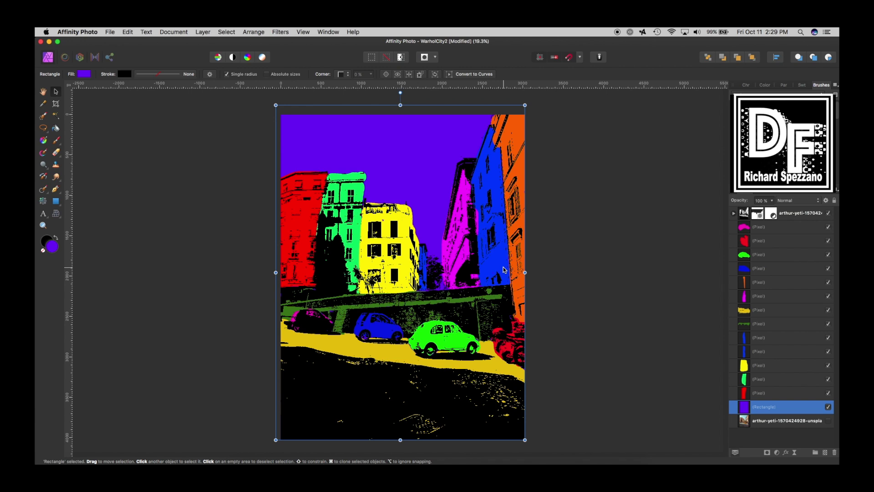
# Duplicate the original photo layer, move the copy to the top of the layer stack and make it visible
pyautogui.scroll(-2, 670, 283)
pyautogui.scroll(2, 725, 382)
pyautogui.click(746, 421)
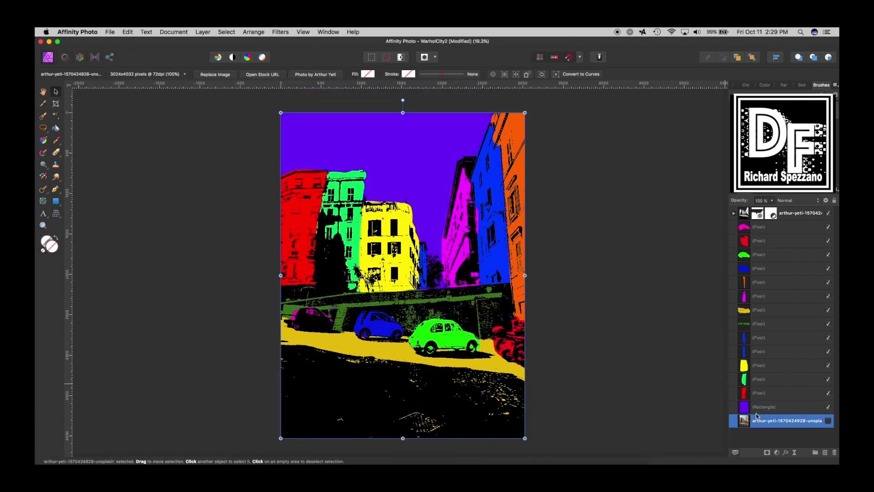
pyautogui.press('super+j')
pyautogui.moveTo(745, 428); pyautogui.dragTo(742, 210)
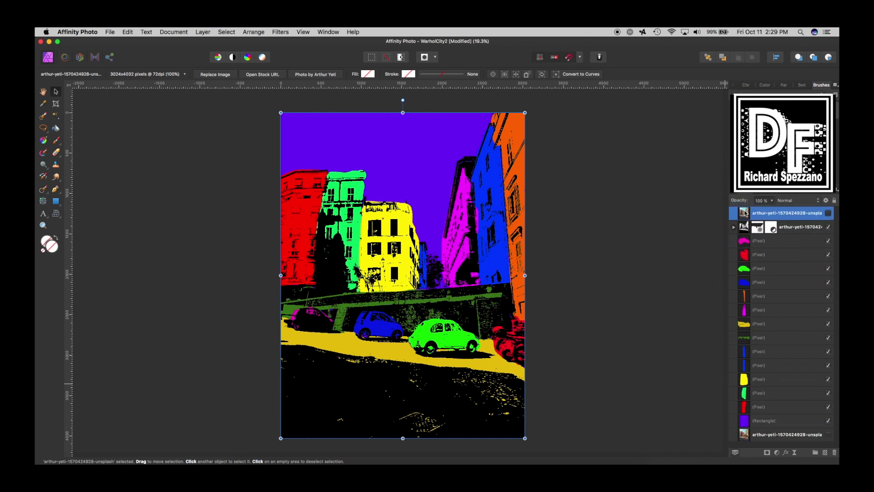
pyautogui.click(828, 213)
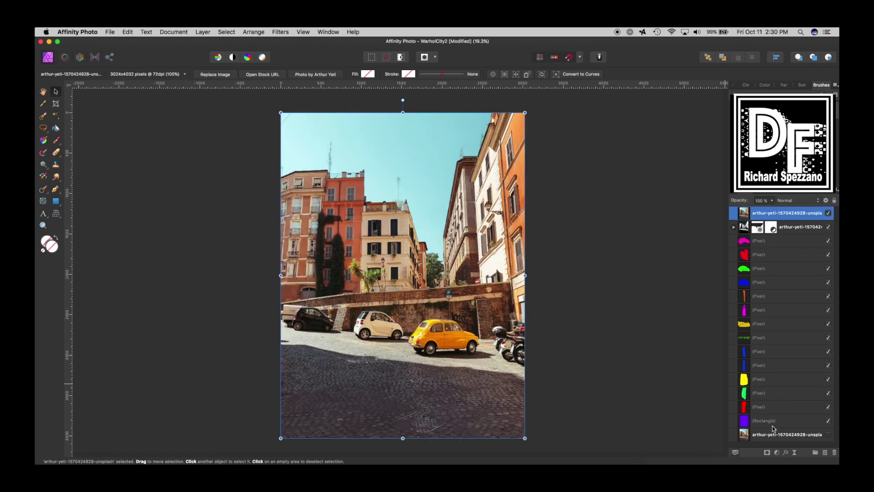
# Apply a Black and White adjustment with default values to the photo copy and rasterize the layer
pyautogui.click(777, 452)
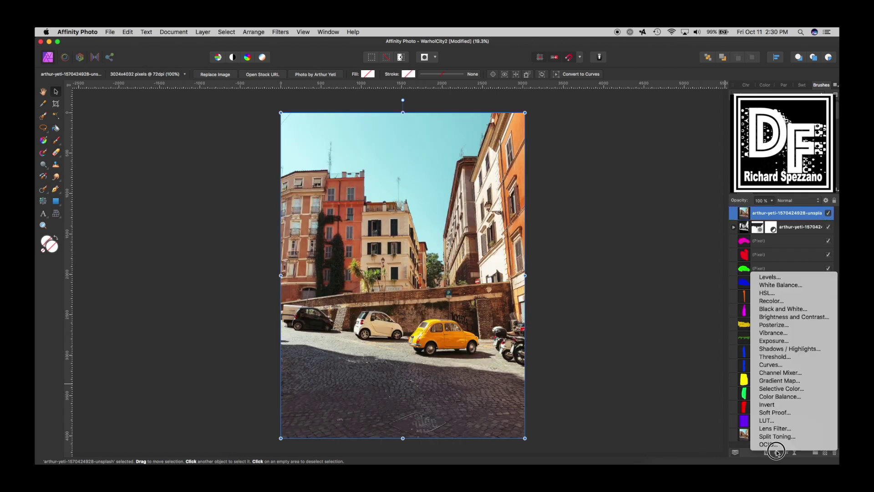
pyautogui.click(778, 310)
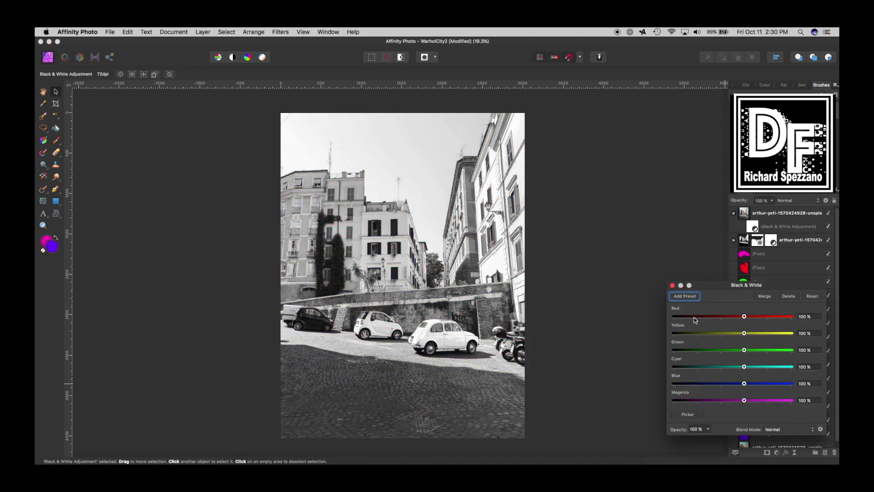
pyautogui.click(672, 285)
pyautogui.rightClick(769, 211)
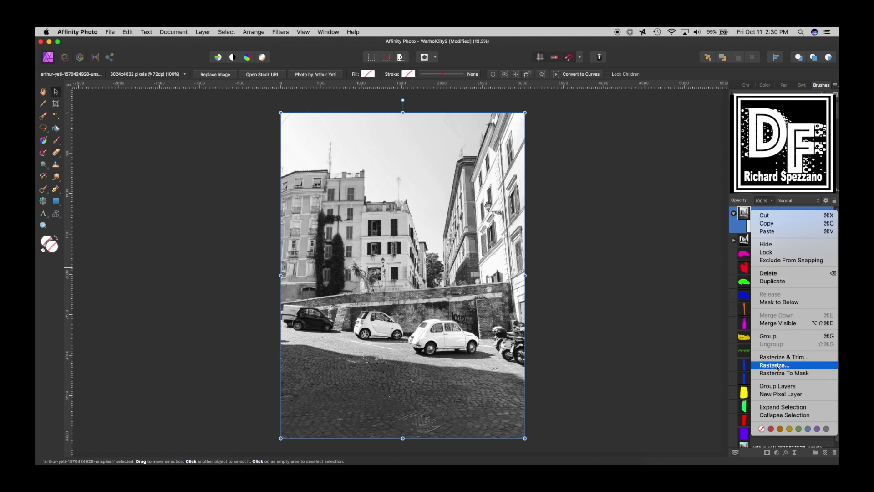
pyautogui.click(777, 366)
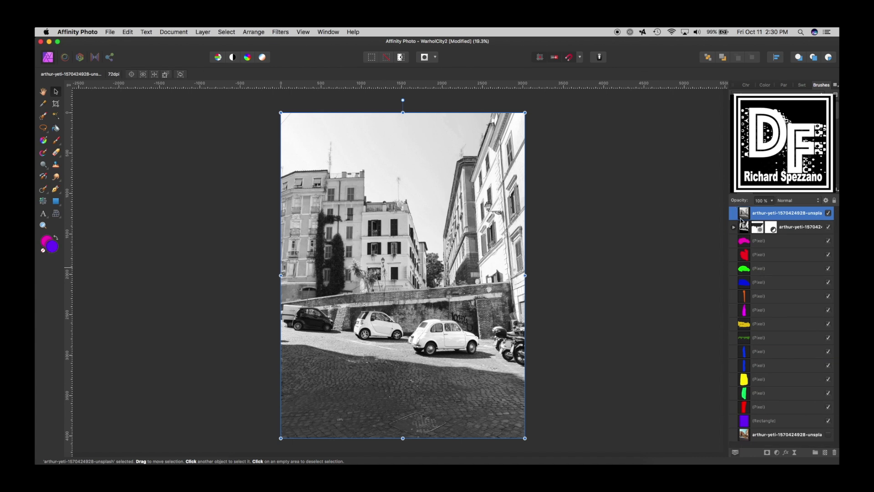
# Apply the edge detection filter to the rasterized black-and-white photo copy
pyautogui.click(281, 32)
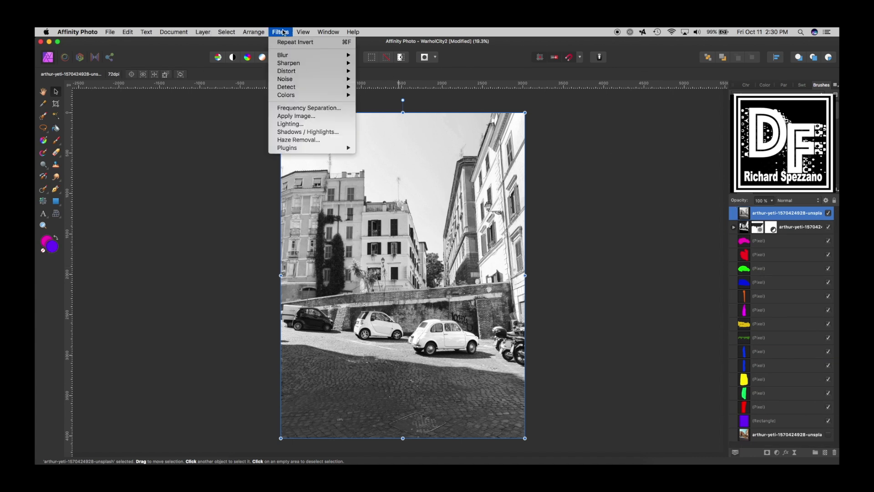
pyautogui.moveTo(291, 88)
pyautogui.click(378, 87)
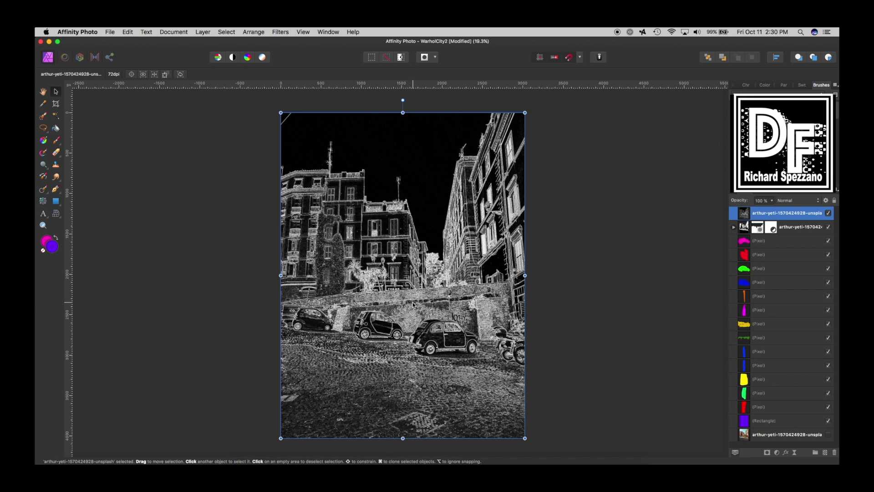
# Invert the edge-detected photo layer and blend it over the artwork with the Multiply mode at reduced opacity
pyautogui.press('super+i')
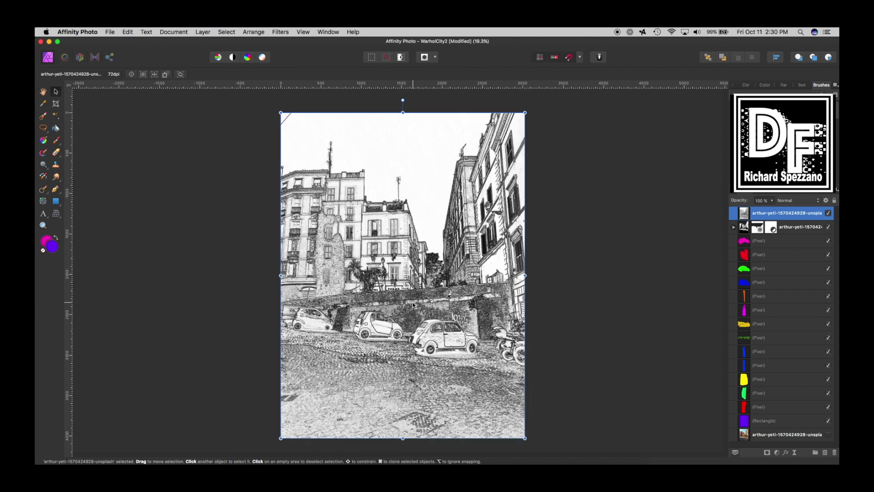
pyautogui.click(44, 93)
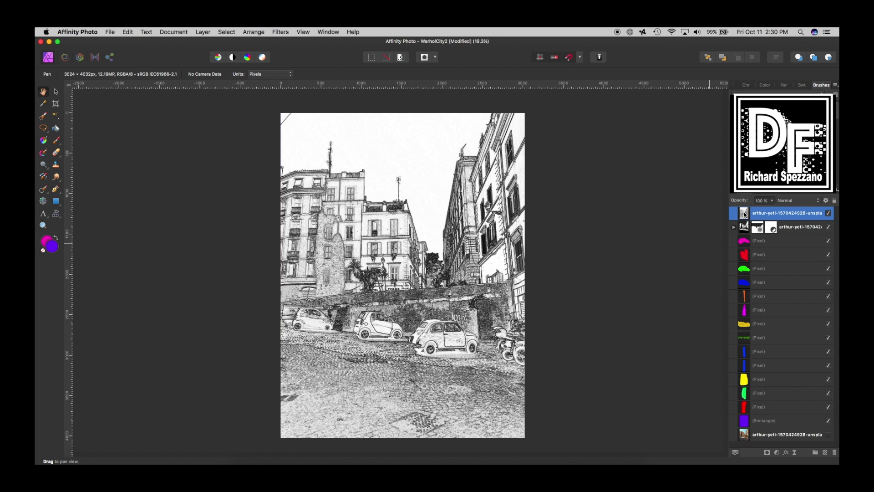
pyautogui.click(788, 203)
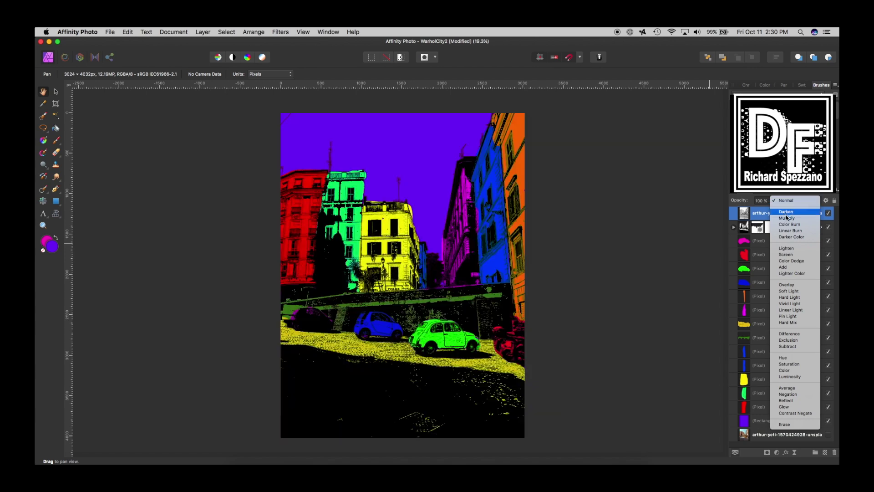
pyautogui.click(787, 218)
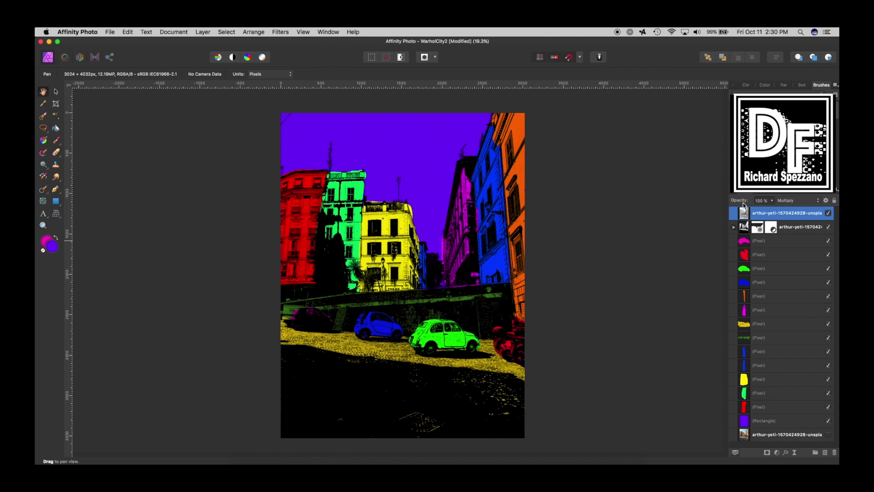
pyautogui.moveTo(742, 202)
pyautogui.mouseDown()
pyautogui.moveTo(649, 202)
pyautogui.moveTo(731, 212)
pyautogui.moveTo(665, 222)
pyautogui.moveTo(727, 218)
pyautogui.moveTo(713, 219)
pyautogui.moveTo(741, 201)
pyautogui.moveTo(689, 197)
pyautogui.moveTo(747, 200)
pyautogui.mouseUp()
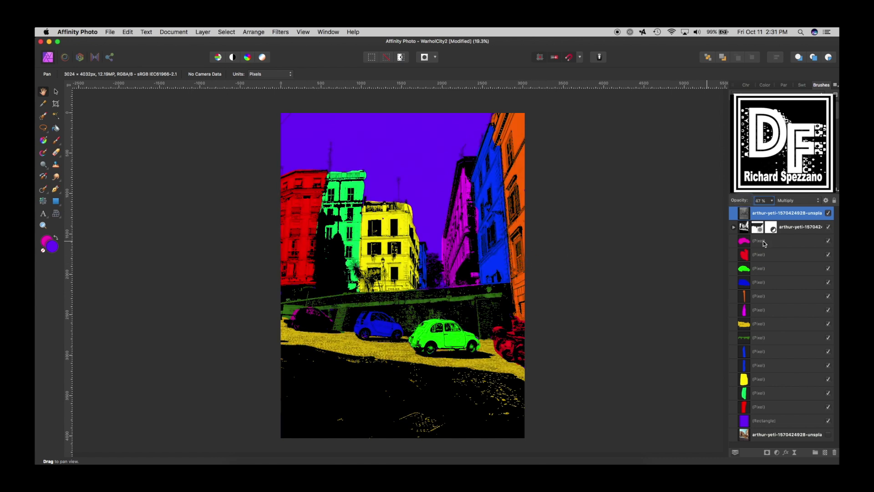
# Merge all visible layers into a new pixel layer above the stack and save the document
pyautogui.click(56, 93)
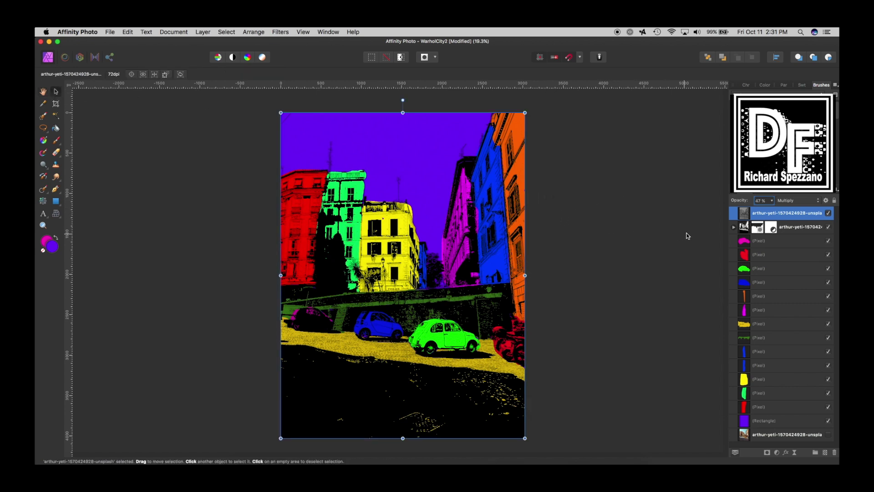
pyautogui.click(202, 31)
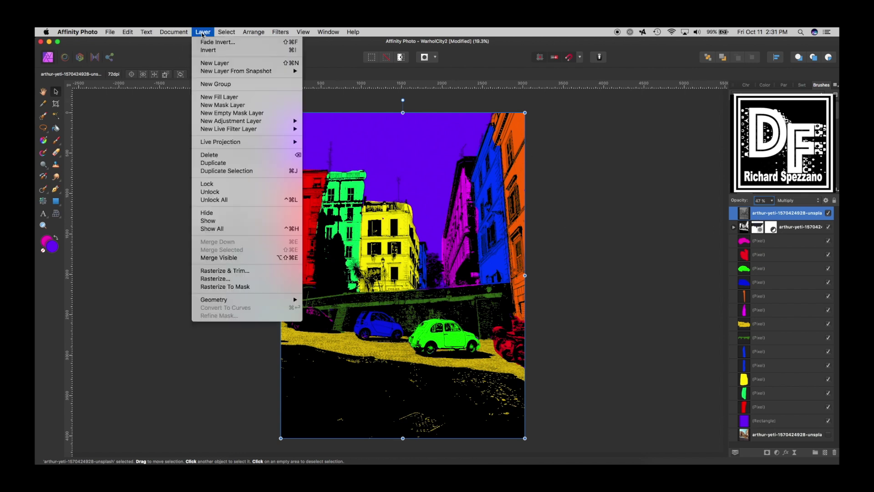
pyautogui.click(225, 262)
pyautogui.press('super+s')
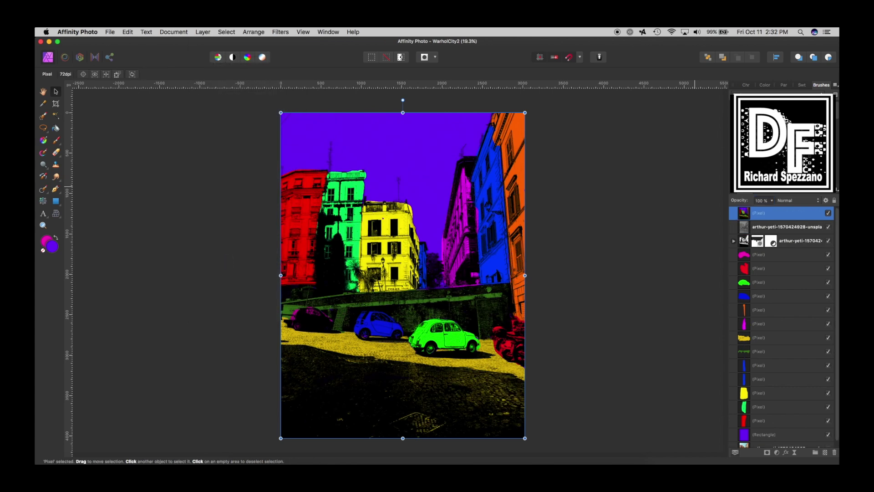
# Copy the merged pixel layer and create a new document from the clipboard
pyautogui.press('super+d')
pyautogui.click(747, 217)
pyautogui.click(128, 32)
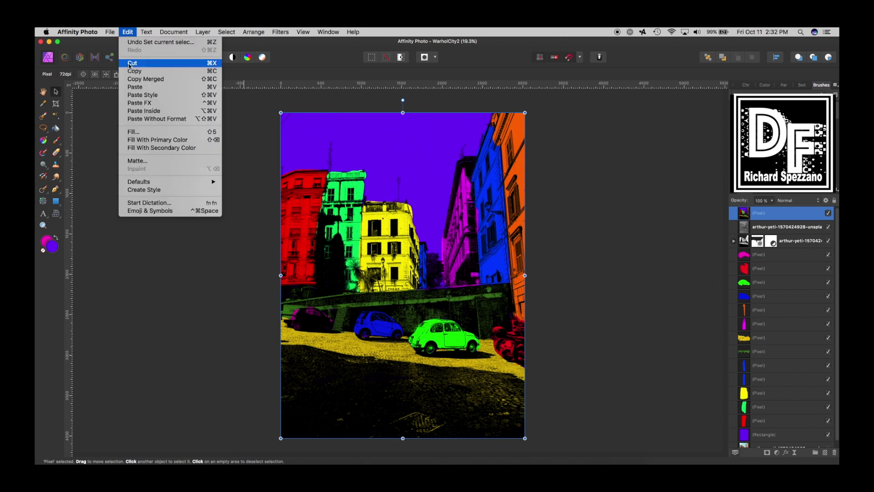
pyautogui.click(130, 67)
pyautogui.click(179, 133)
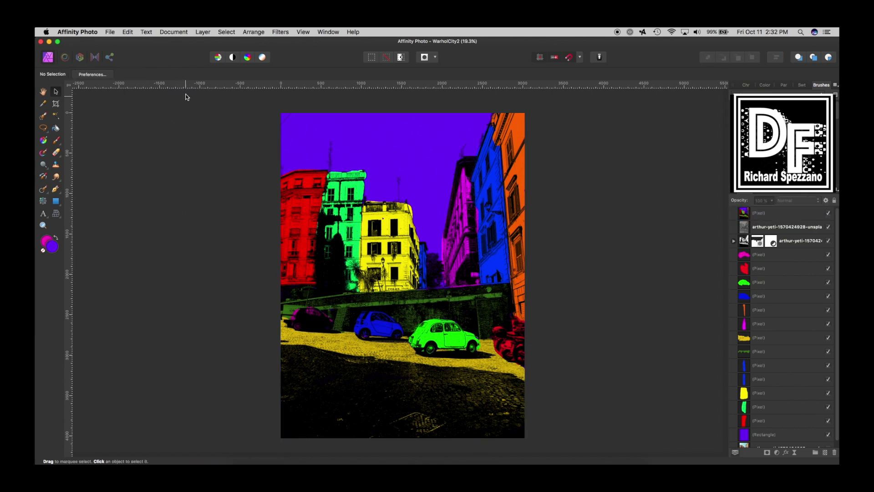
pyautogui.click(109, 32)
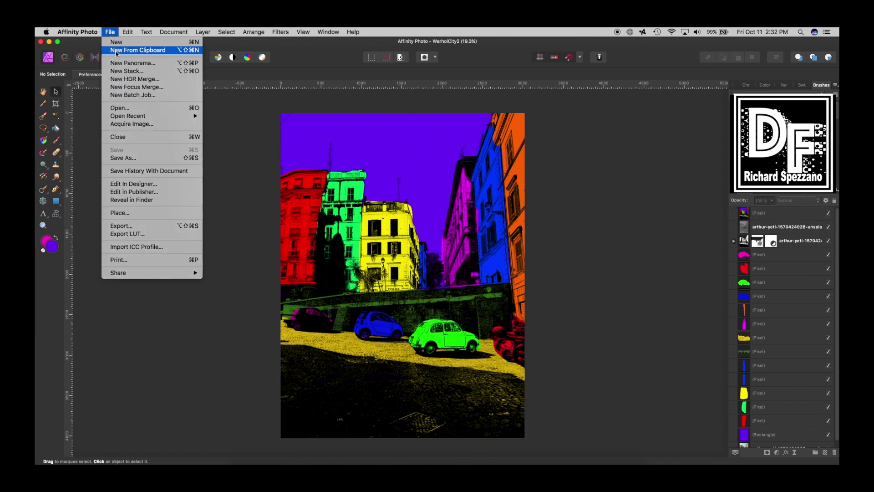
pyautogui.click(116, 49)
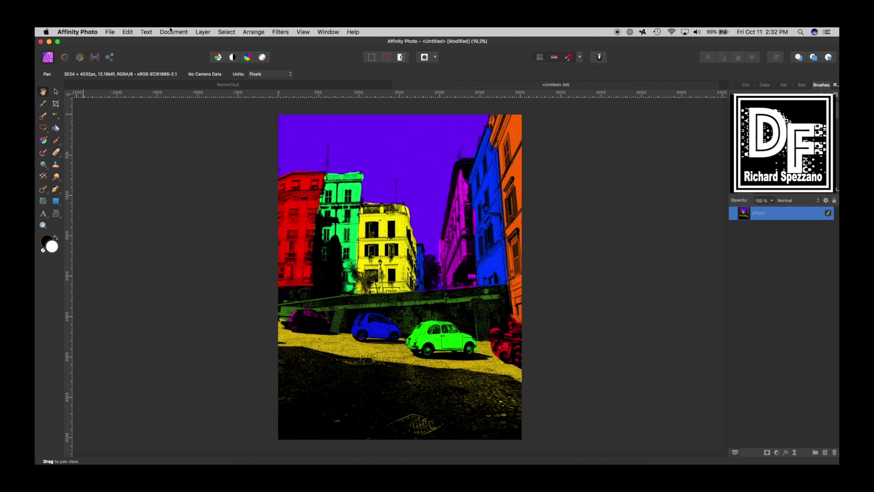
# Widen the canvas to 6048 px with the top-left anchor and place a copy of the image in the empty right half
pyautogui.click(172, 32)
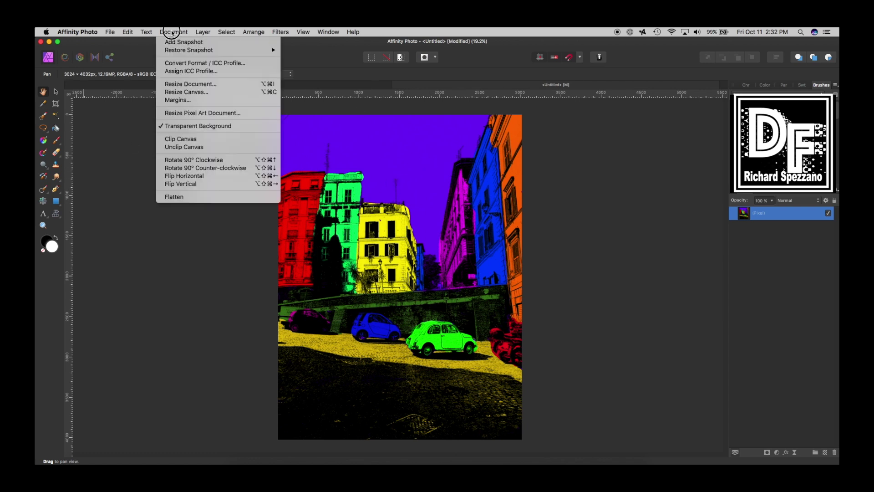
pyautogui.click(178, 92)
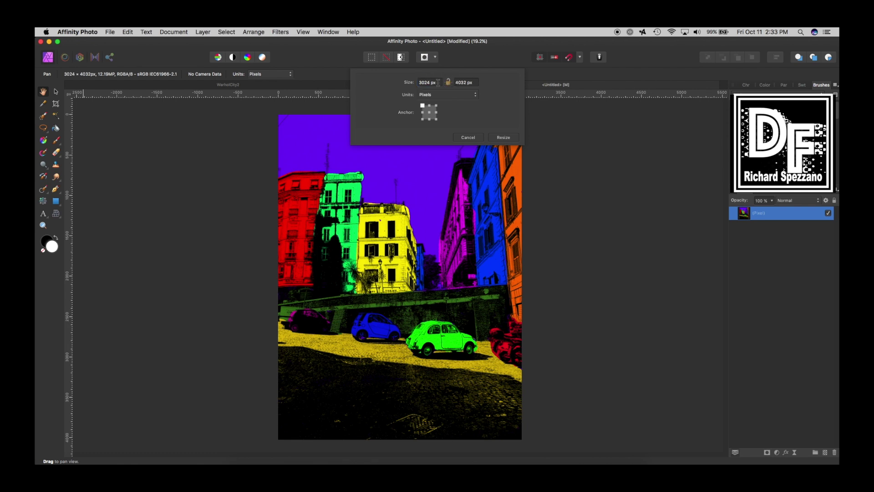
pyautogui.moveTo(440, 83); pyautogui.dragTo(406, 78)
pyautogui.write('6048')
pyautogui.click(504, 138)
pyautogui.click(56, 93)
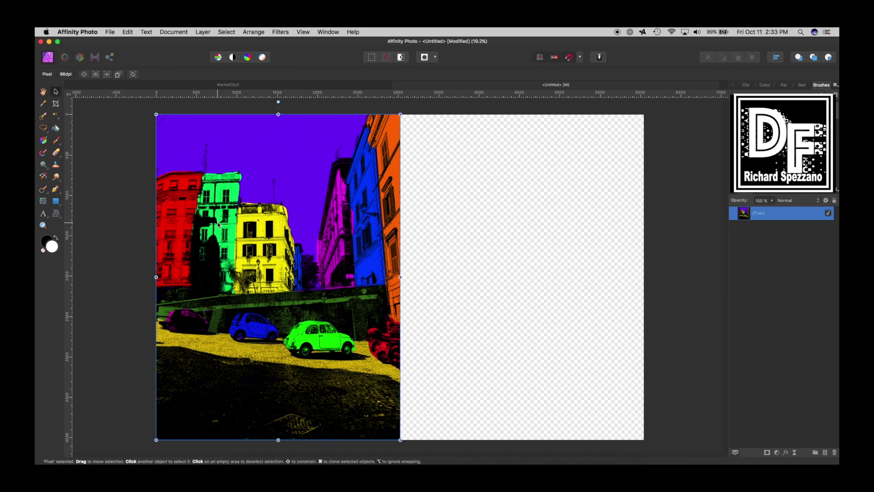
pyautogui.moveTo(218, 225)
pyautogui.mouseDown()
pyautogui.moveTo(470, 231)
pyautogui.moveTo(462, 232)
pyautogui.mouseUp()
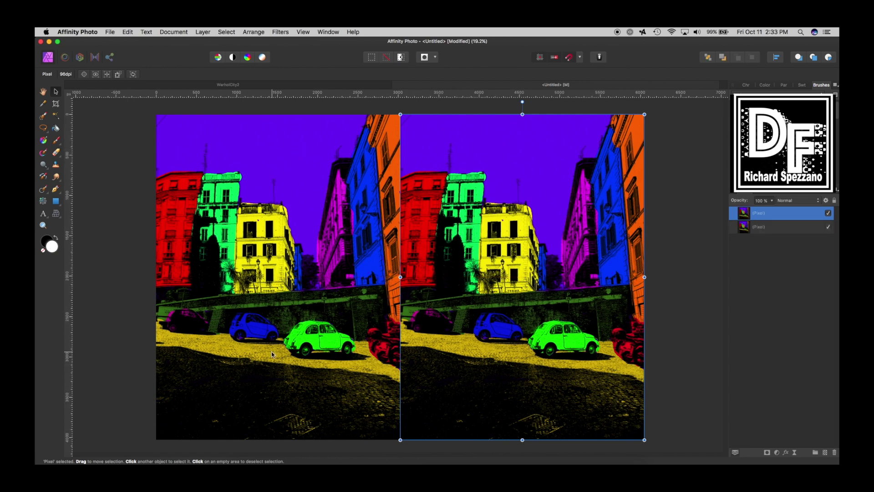
# Scale both images together to about half size and copy the pair directly below to form a 2×2 grid
pyautogui.keyDown('shift'); pyautogui.click(247, 369); pyautogui.keyUp('shift')
pyautogui.moveTo(644, 439); pyautogui.dragTo(385, 296)
pyautogui.moveTo(323, 215)
pyautogui.mouseDown()
pyautogui.moveTo(318, 316)
pyautogui.moveTo(330, 384)
pyautogui.moveTo(318, 366)
pyautogui.moveTo(324, 374)
pyautogui.mouseUp()
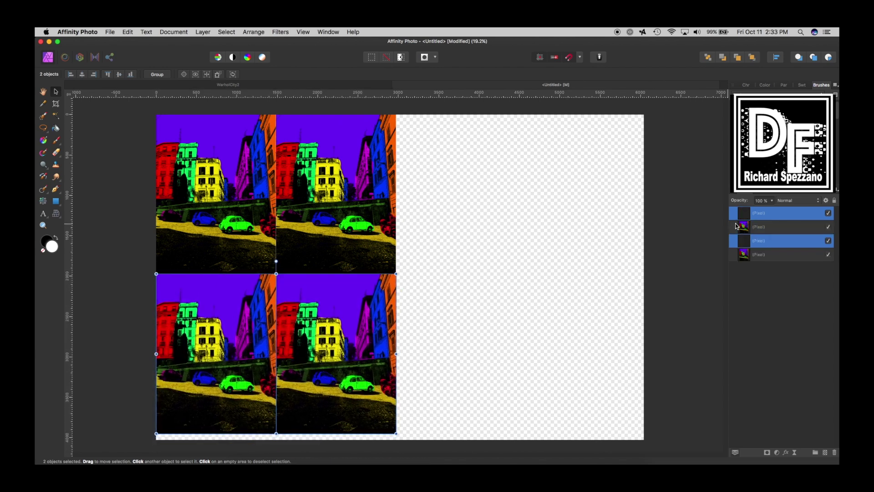
# Enlarge all four images together so the grid fills the full height of the canvas
pyautogui.click(745, 254)
pyautogui.keyDown('shift'); pyautogui.click(748, 214); pyautogui.keyUp('shift')
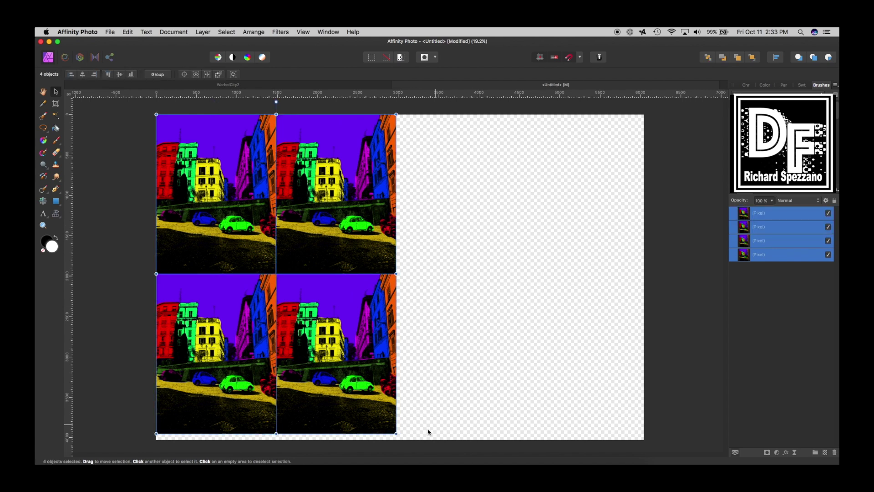
pyautogui.moveTo(396, 433); pyautogui.dragTo(401, 438)
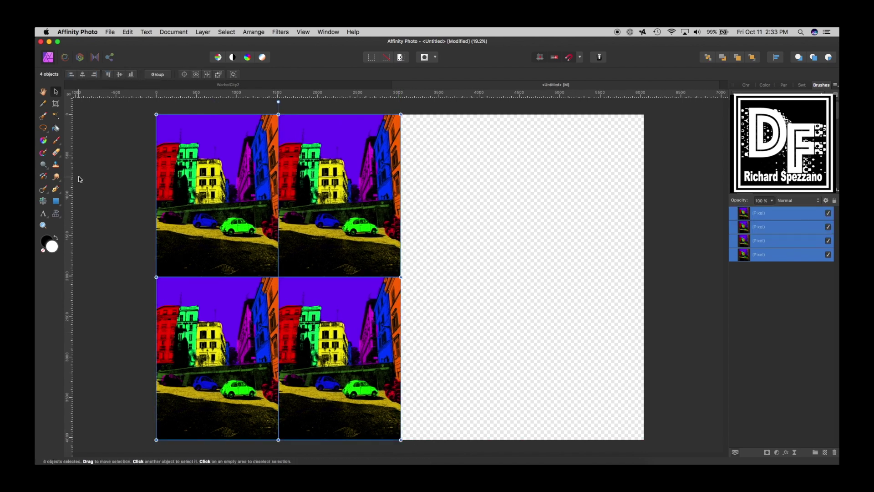
pyautogui.click(88, 165)
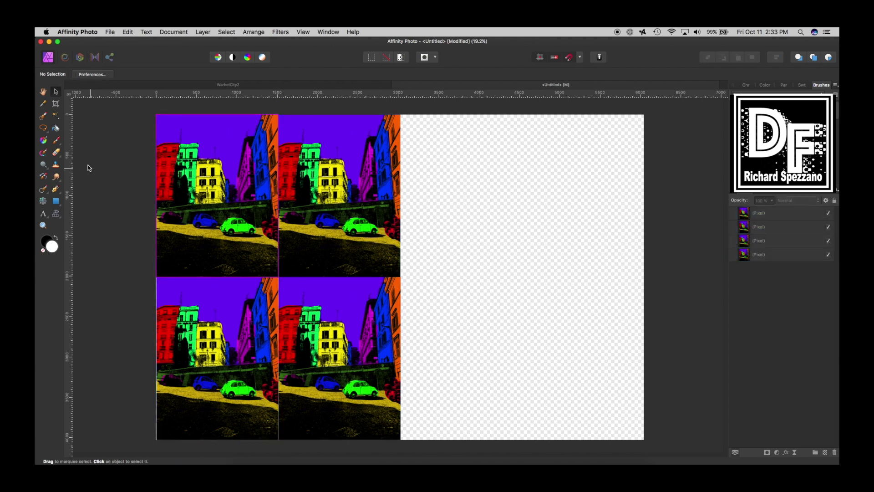
# Crop the canvas to the four-image grid at 3024 × 4032 px, removing the empty right half
pyautogui.click(56, 103)
pyautogui.moveTo(644, 277); pyautogui.dragTo(400, 295)
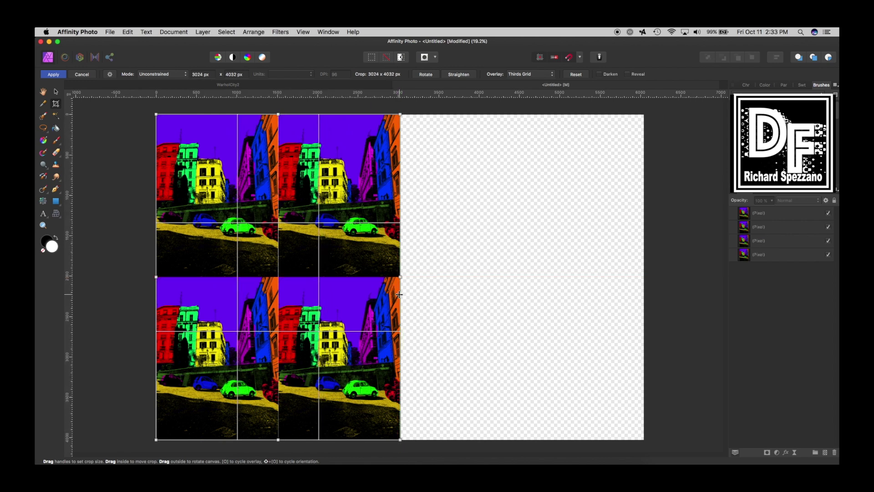
pyautogui.press('Return')
pyautogui.click(56, 91)
pyautogui.click(284, 312)
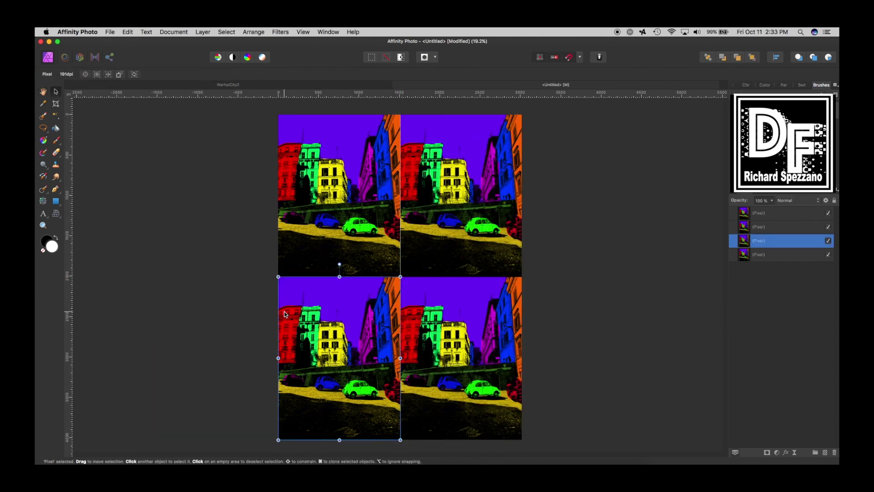
pyautogui.click(186, 298)
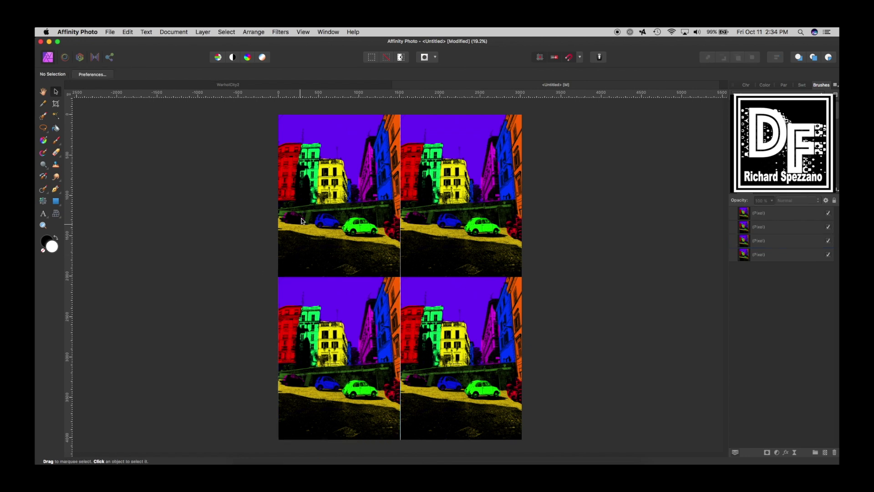
# Add an HSL adjustment to the top-right image with a hue shift of -108.2°
pyautogui.click(315, 187)
pyautogui.click(455, 188)
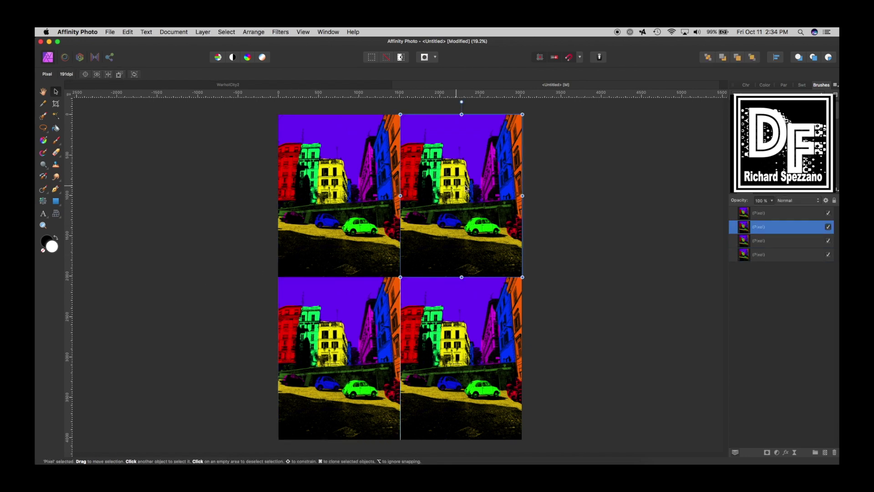
pyautogui.click(777, 453)
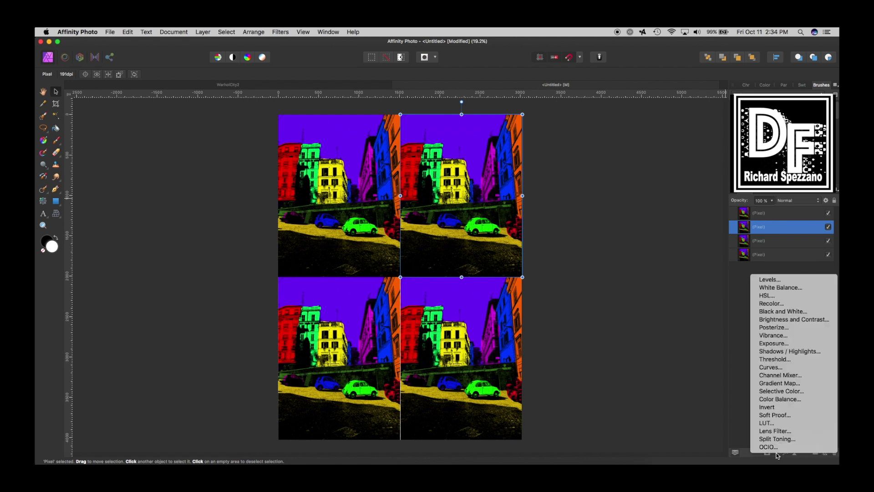
pyautogui.click(767, 295)
pyautogui.moveTo(733, 377); pyautogui.dragTo(698, 384)
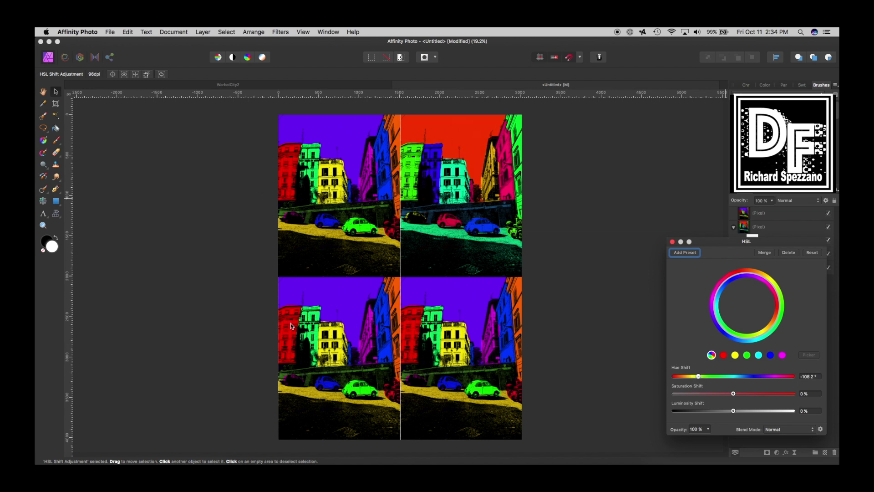
# Add an HSL adjustment to the bottom-left image with a hue shift of 174.4°
pyautogui.click(315, 318)
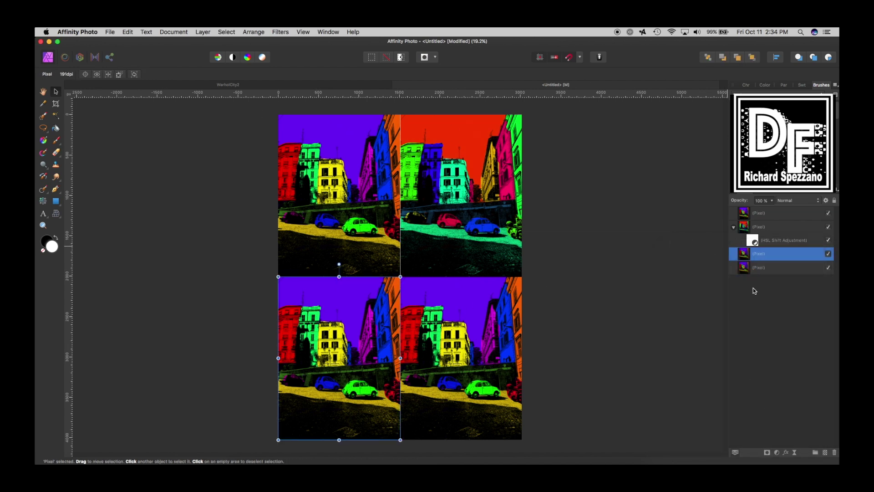
pyautogui.click(777, 453)
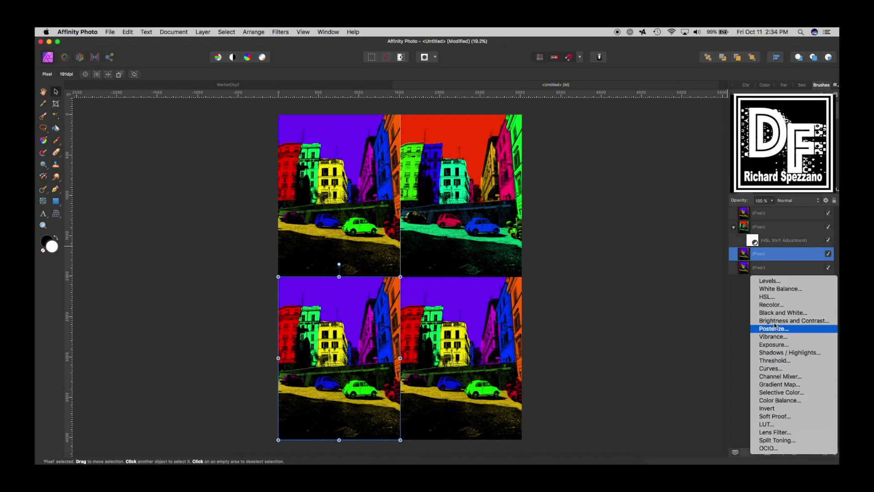
pyautogui.click(767, 297)
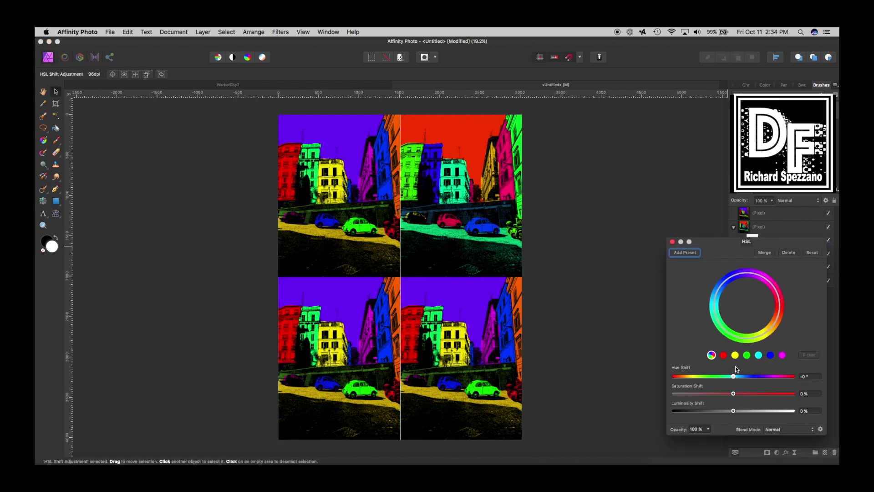
pyautogui.moveTo(733, 377); pyautogui.dragTo(818, 380)
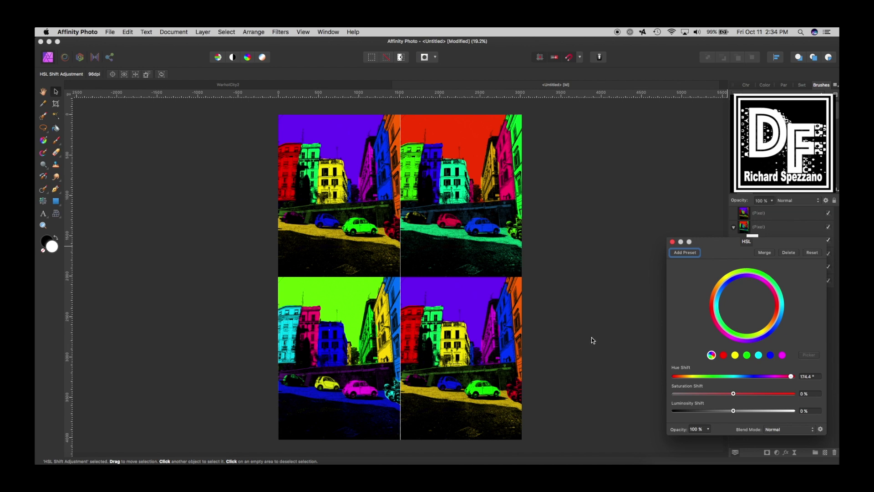
# Add an HSL adjustment to the bottom-right image with a hue shift of 38° and close the settings
pyautogui.click(498, 334)
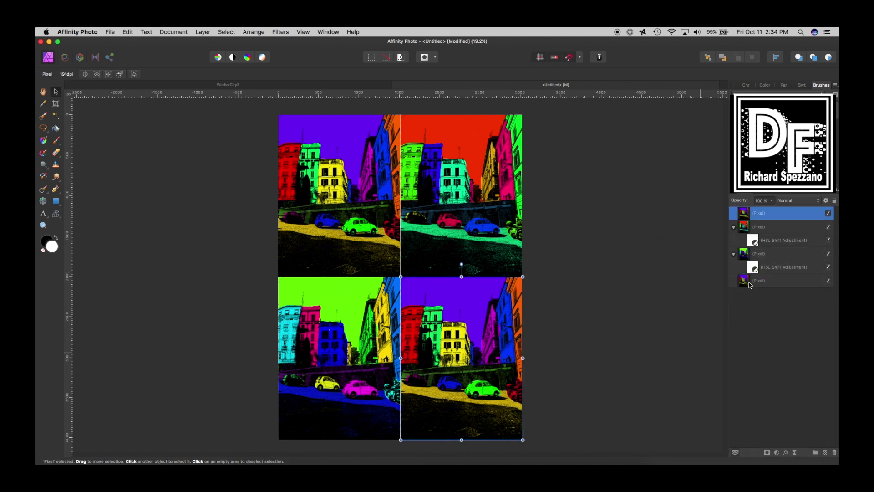
pyautogui.click(777, 453)
pyautogui.click(777, 294)
pyautogui.moveTo(734, 377)
pyautogui.mouseDown()
pyautogui.moveTo(792, 374)
pyautogui.moveTo(746, 375)
pyautogui.mouseUp()
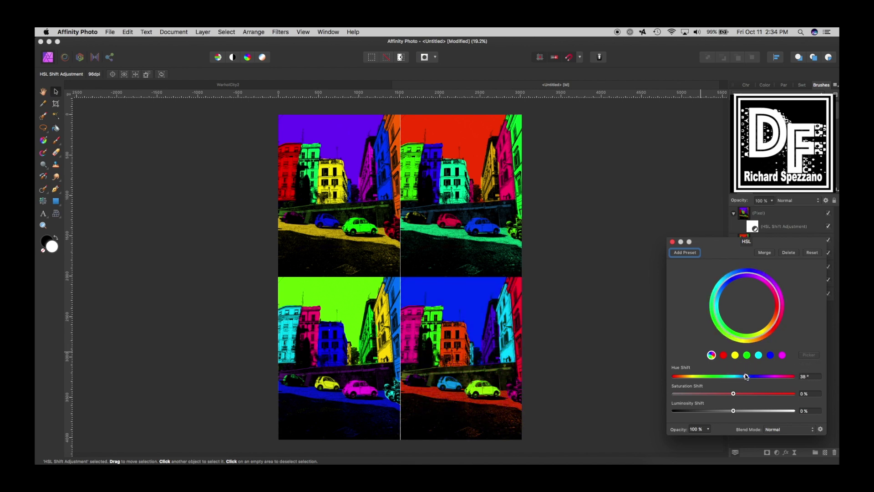
pyautogui.click(673, 242)
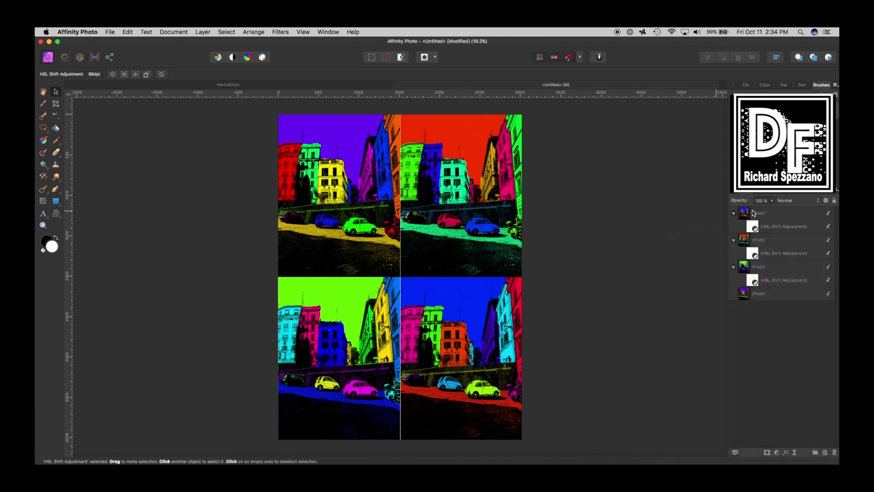
# Add an Outline layer effect to the bottom-right image with Inside alignment and a radius of 21.1 px
pyautogui.click(742, 214)
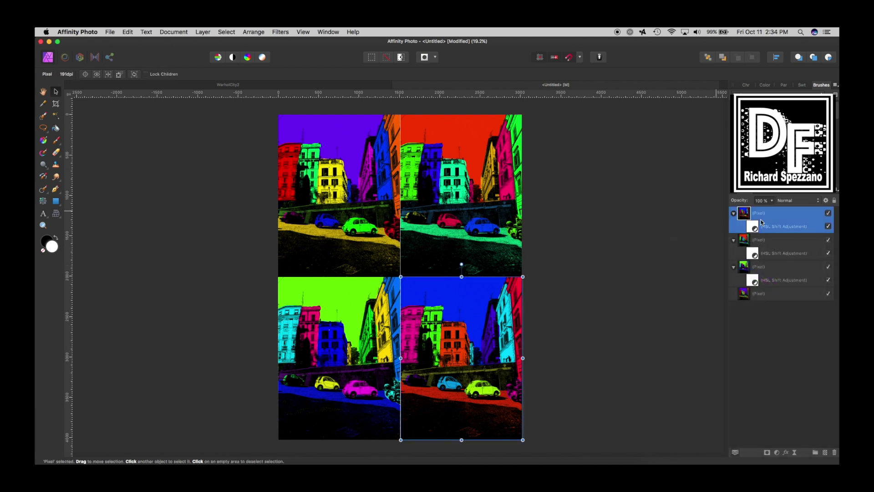
pyautogui.click(786, 452)
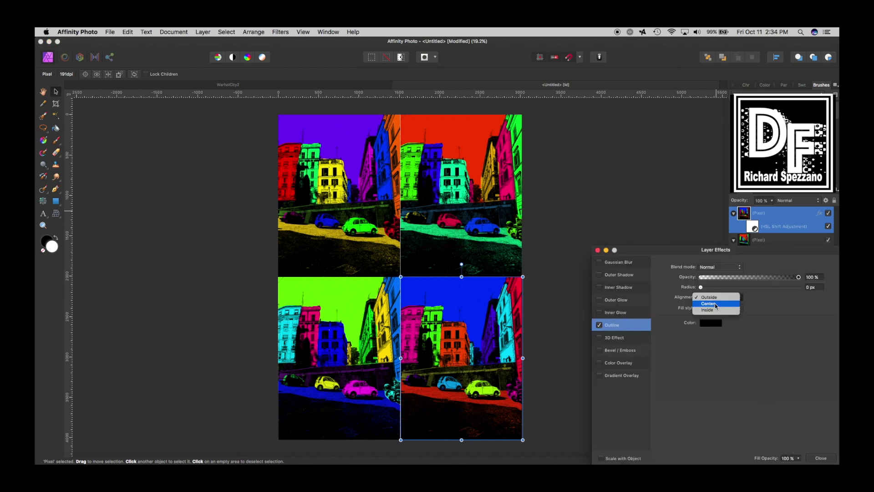
pyautogui.click(714, 309)
pyautogui.moveTo(700, 283); pyautogui.dragTo(753, 287)
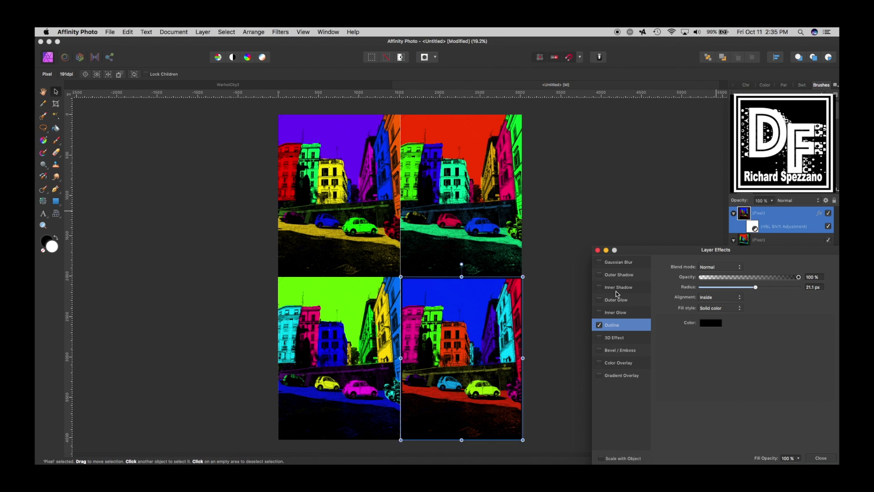
pyautogui.click(598, 249)
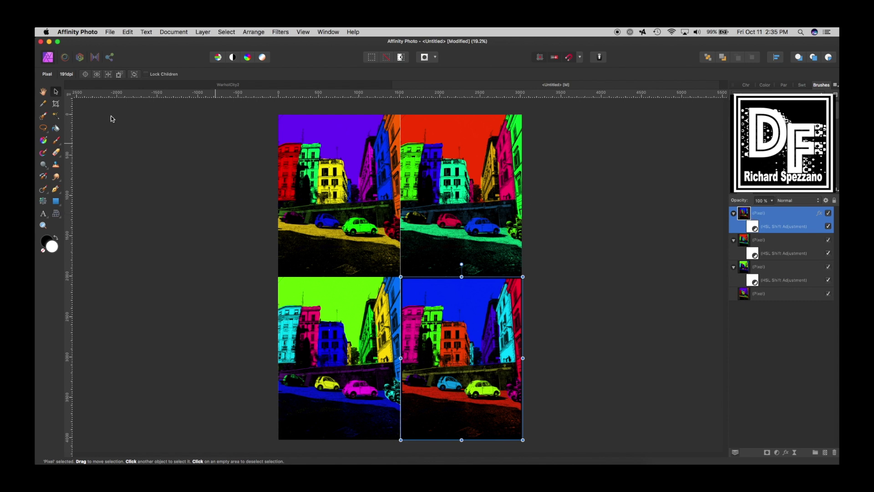
# Copy the bottom-right image, paste its style onto the other three images, and deselect them
pyautogui.click(128, 32)
pyautogui.click(135, 71)
pyautogui.click(745, 245)
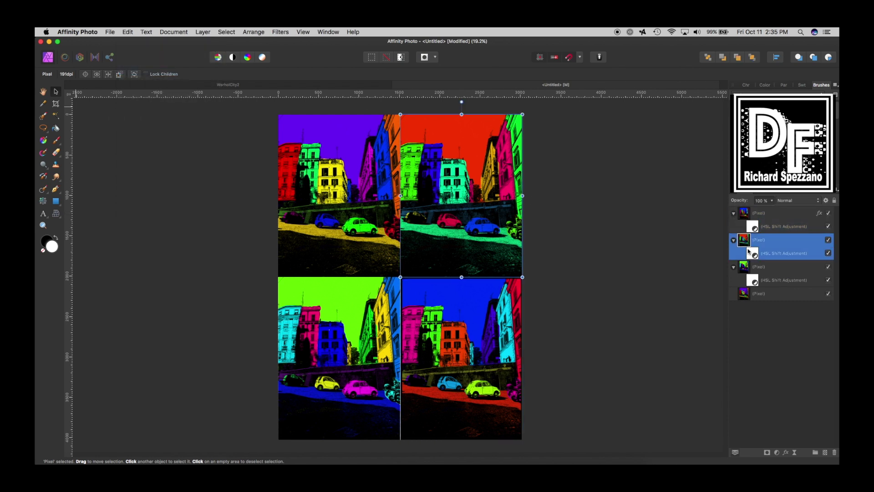
pyautogui.keyDown('shift'); pyautogui.click(746, 293); pyautogui.keyUp('shift')
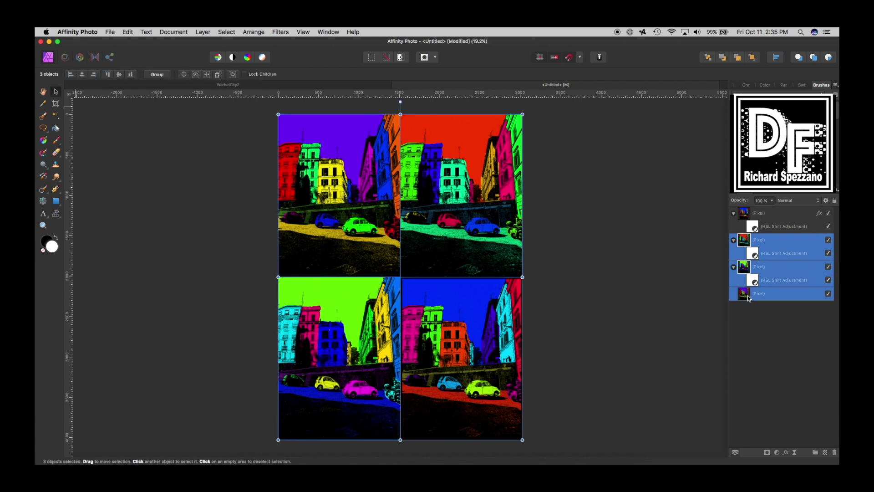
pyautogui.click(129, 32)
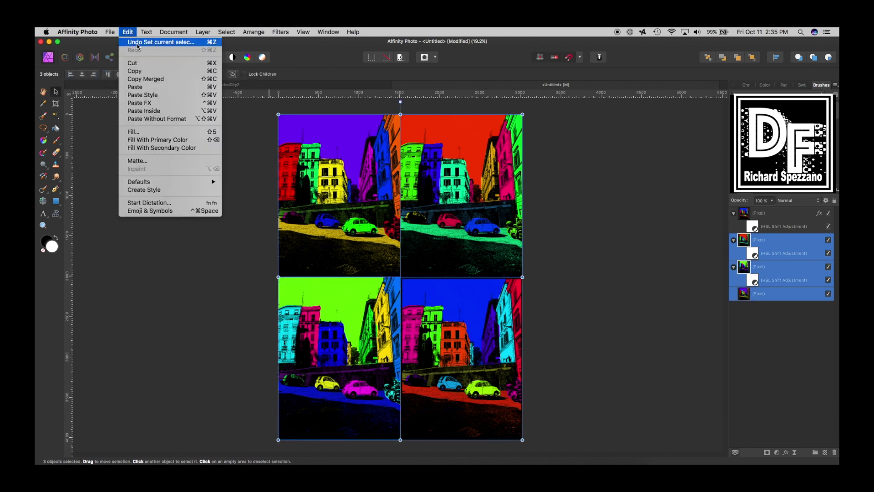
pyautogui.click(158, 95)
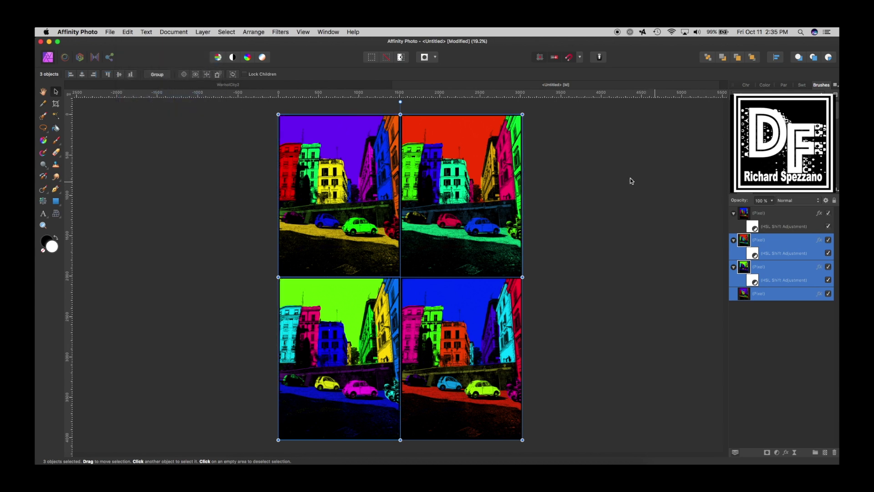
pyautogui.click(109, 122)
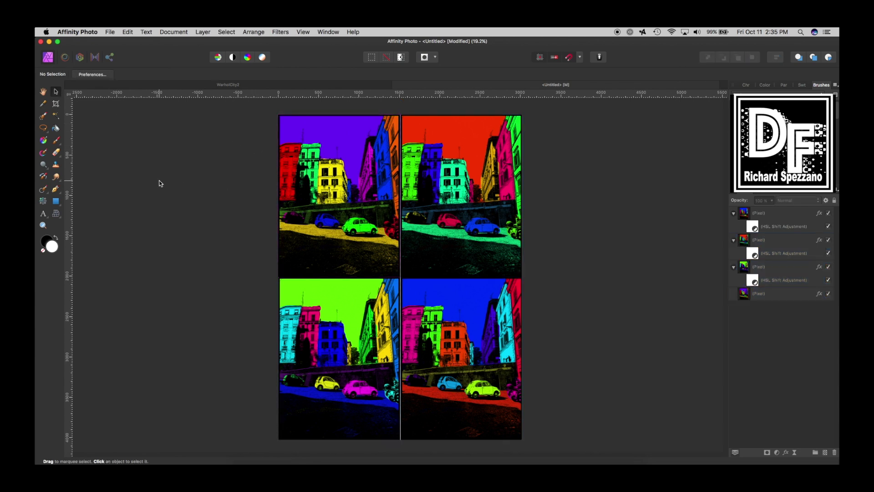
# Nudge the two images in the grid's right column slightly left to close the gap between the columns, and deselect them
pyautogui.click(328, 189)
pyautogui.keyDown('shift'); pyautogui.click(445, 203); pyautogui.keyUp('shift')
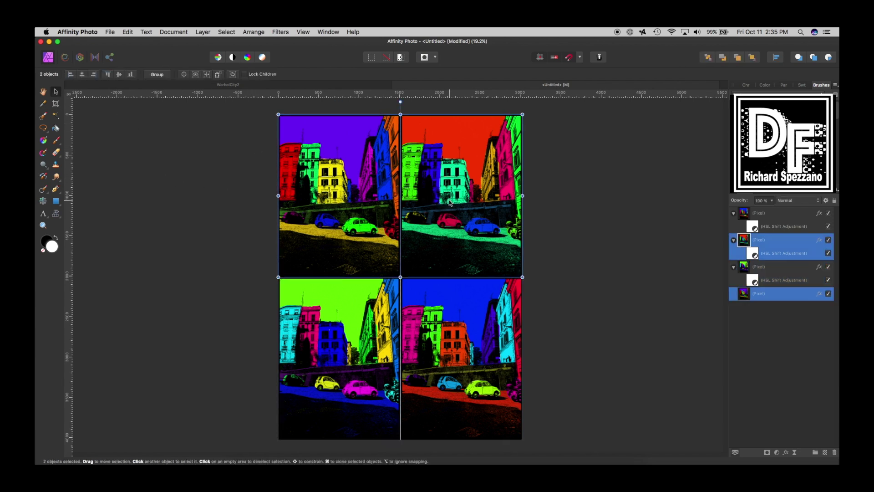
pyautogui.click(474, 203)
pyautogui.keyDown('shift'); pyautogui.click(476, 296); pyautogui.keyUp('shift')
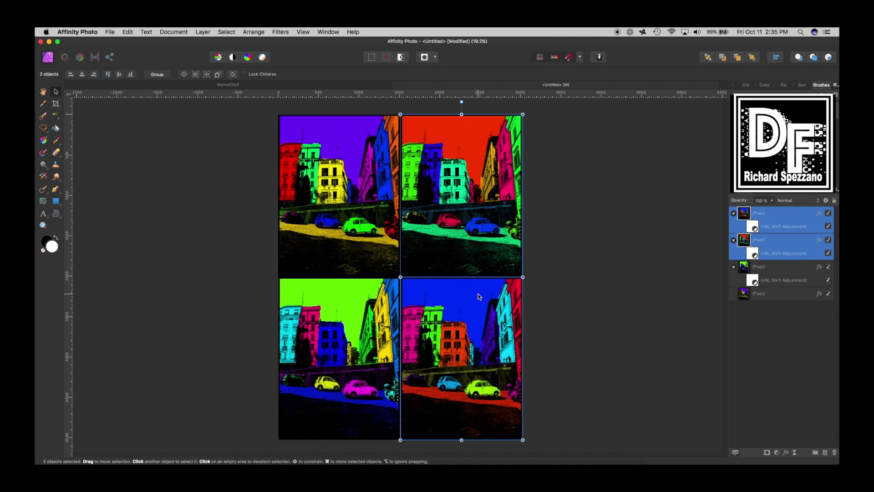
pyautogui.click(605, 219)
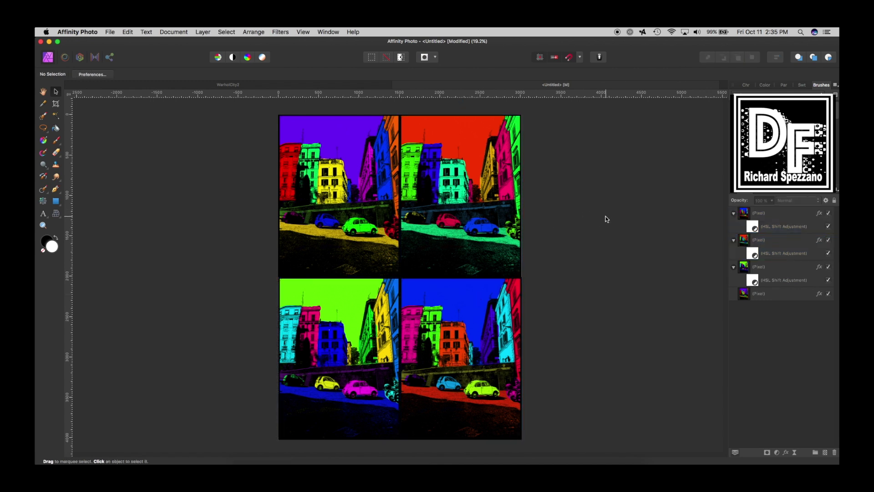
pyautogui.scroll(3, 361, 163)
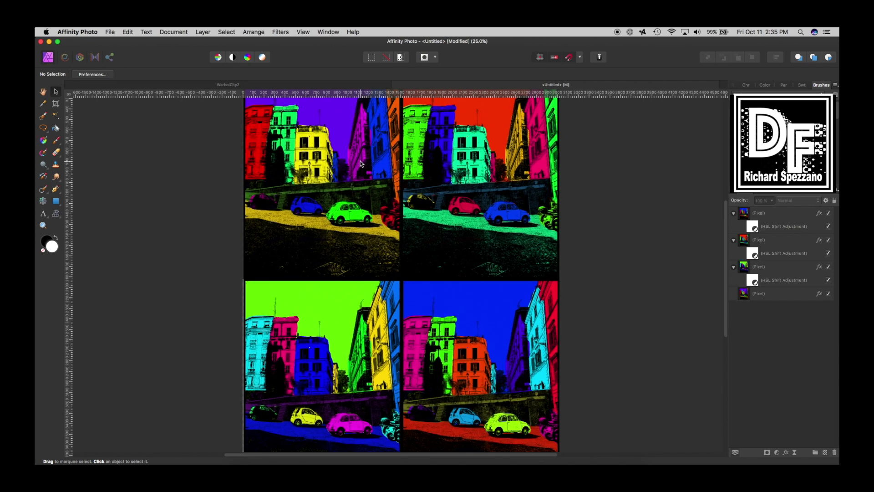
pyautogui.moveTo(336, 186); pyautogui.dragTo(385, 211)
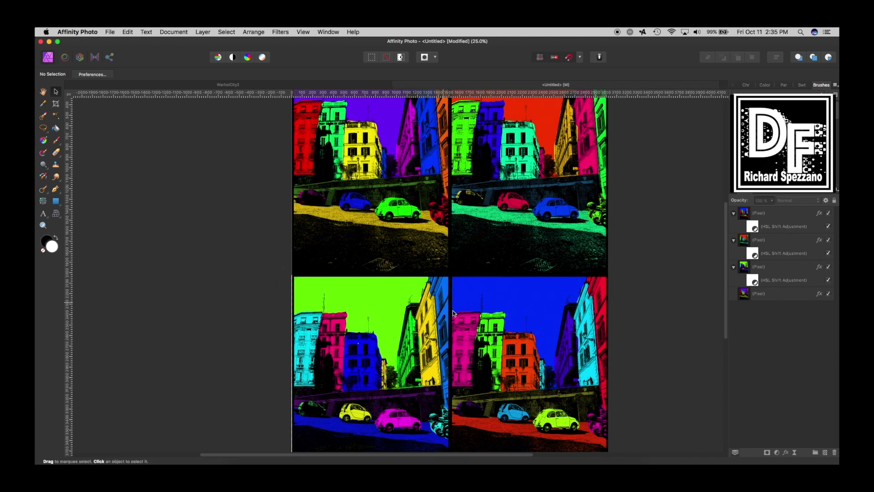
pyautogui.moveTo(403, 319); pyautogui.dragTo(356, 271)
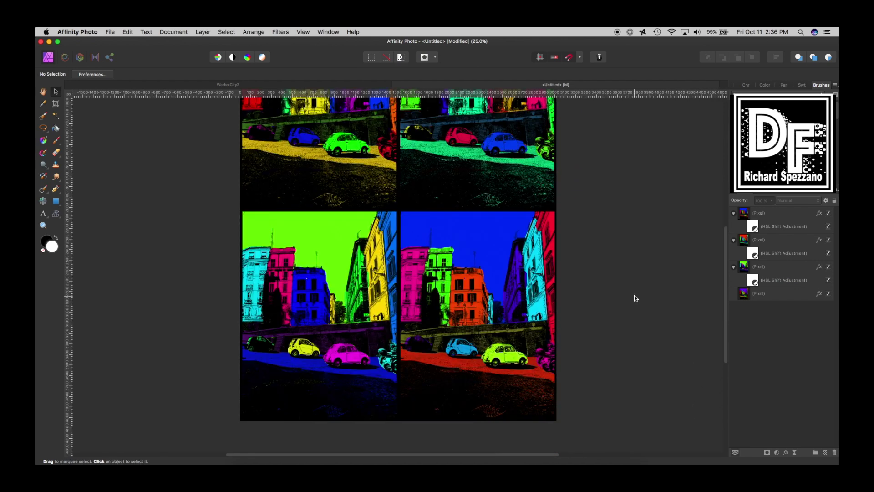